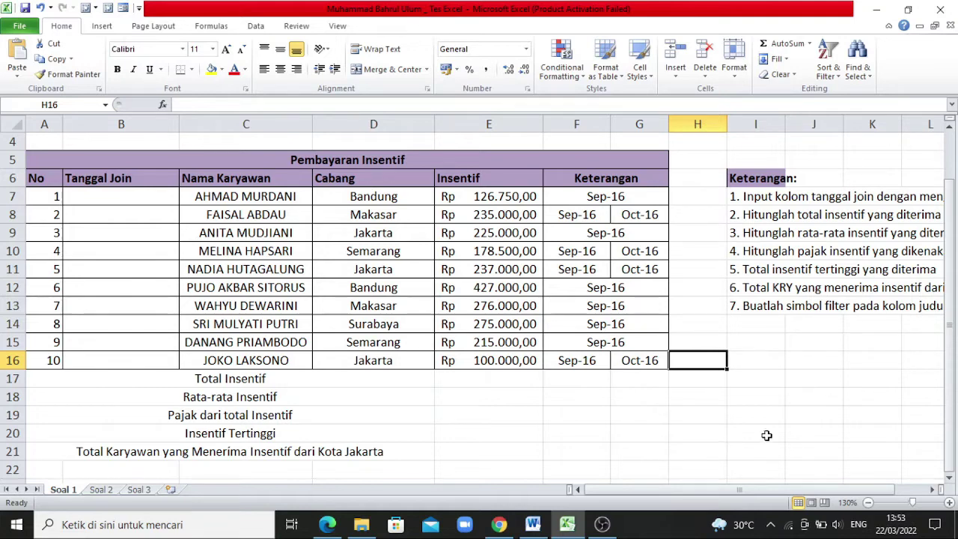
Look over the Soal 1, Soal 2 and Soal 3 sheets and read the full task instructions
drag(953, 371, 952, 323)
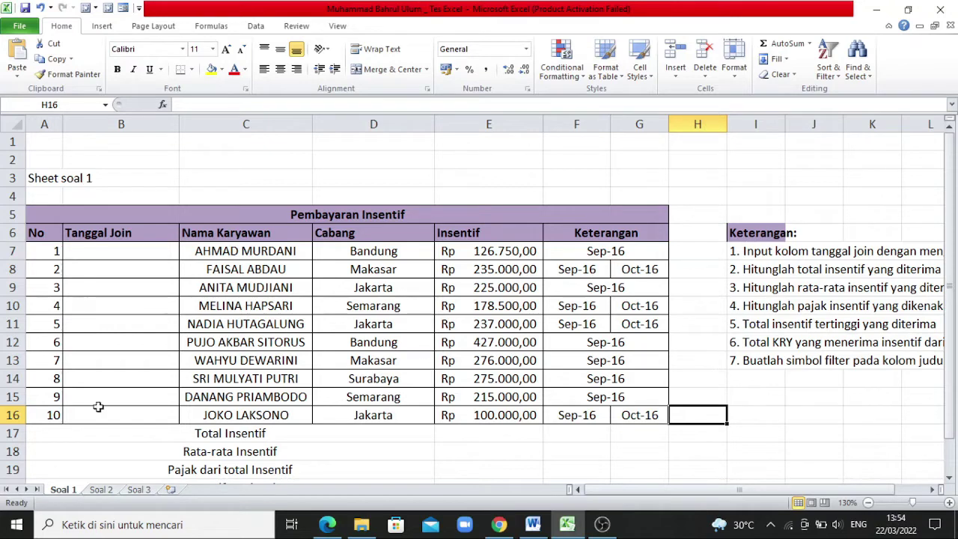
click(102, 490)
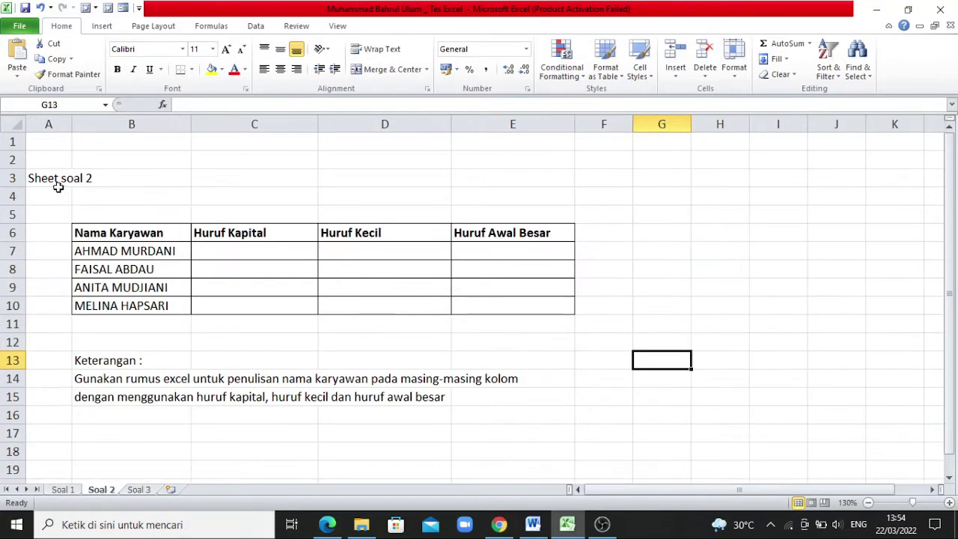
click(146, 493)
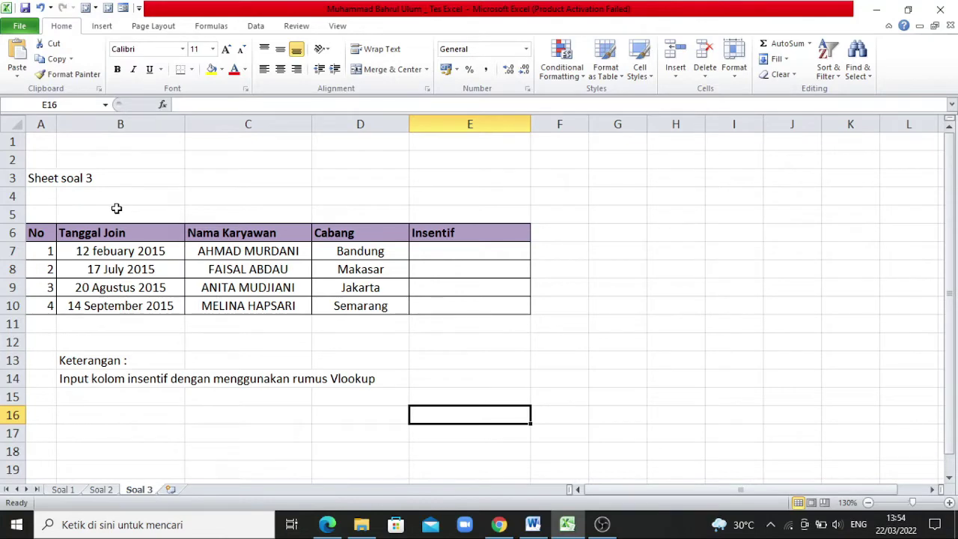
click(63, 489)
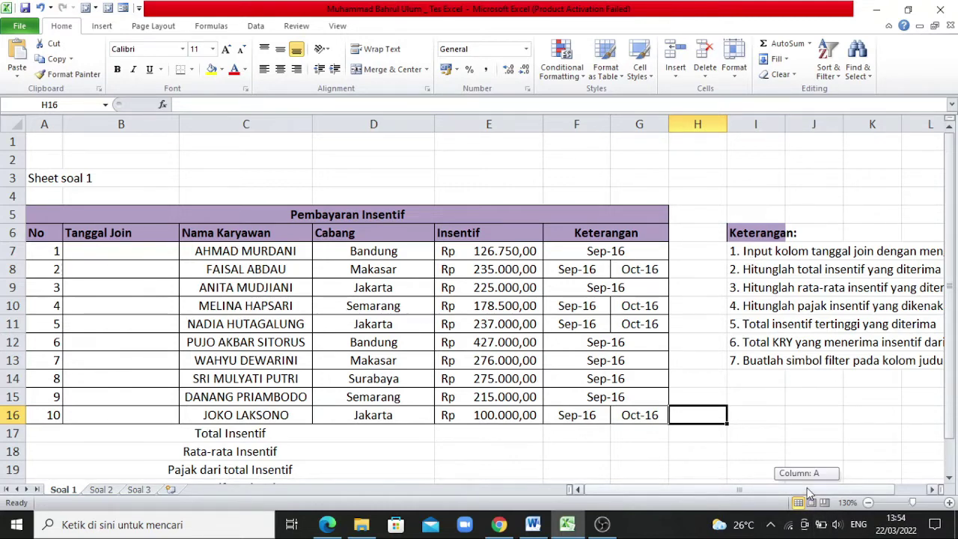
drag(863, 490, 897, 491)
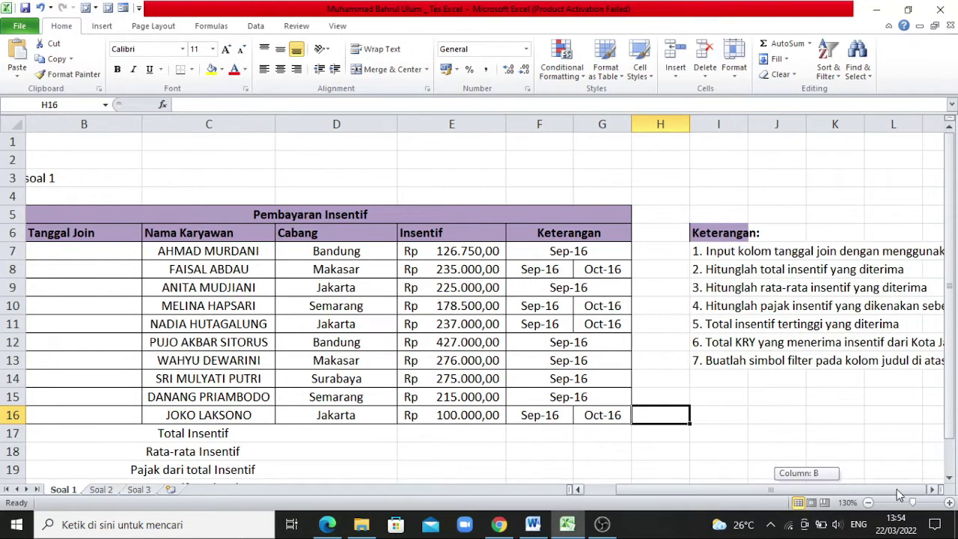
click(938, 377)
key(Right)
key(Right)
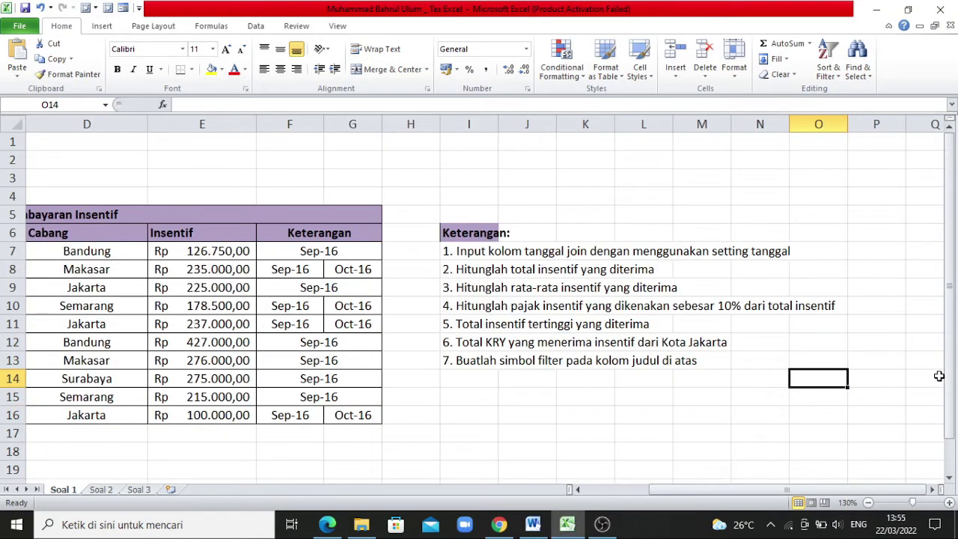
drag(761, 487, 758, 489)
drag(711, 490, 632, 494)
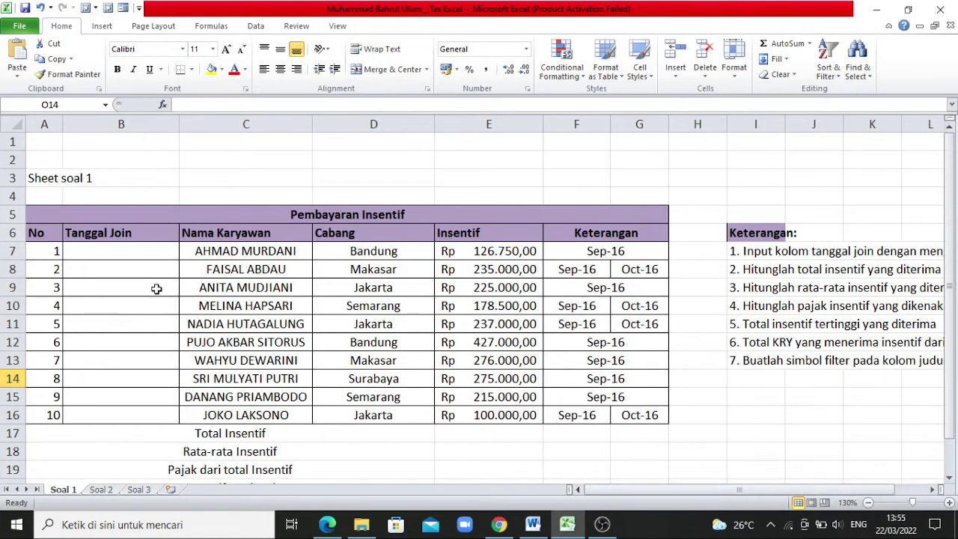
Format cells B7:B16 with the '14 March 2001' long date style
click(132, 252)
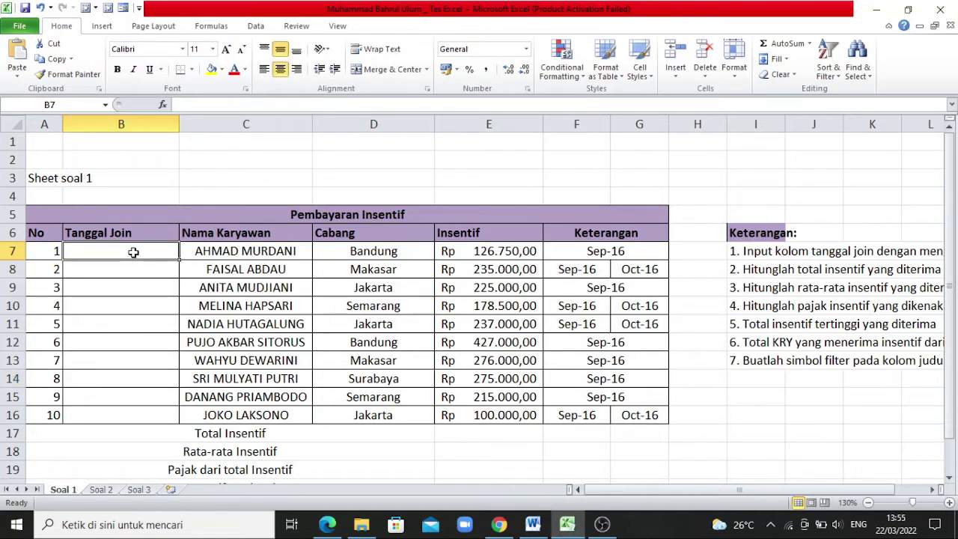
drag(117, 251, 111, 413)
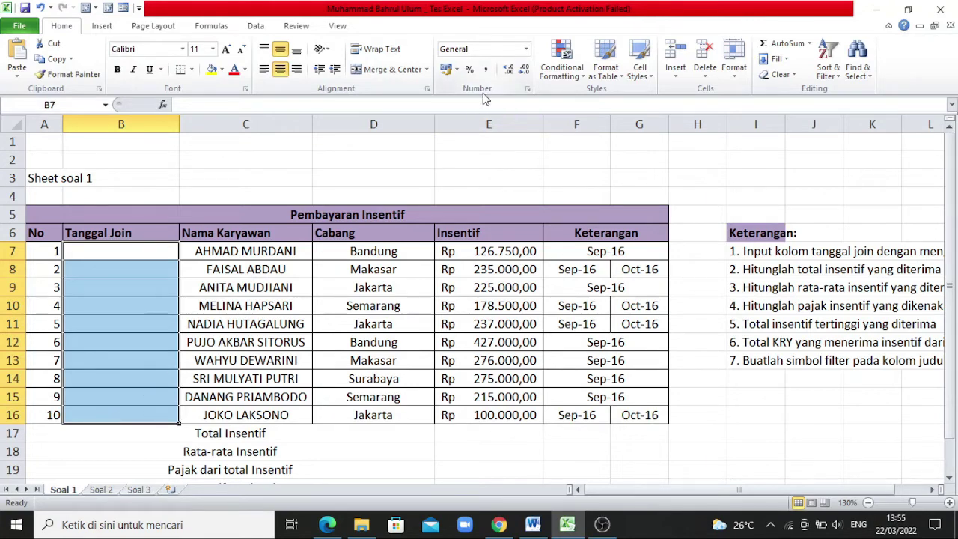
click(527, 51)
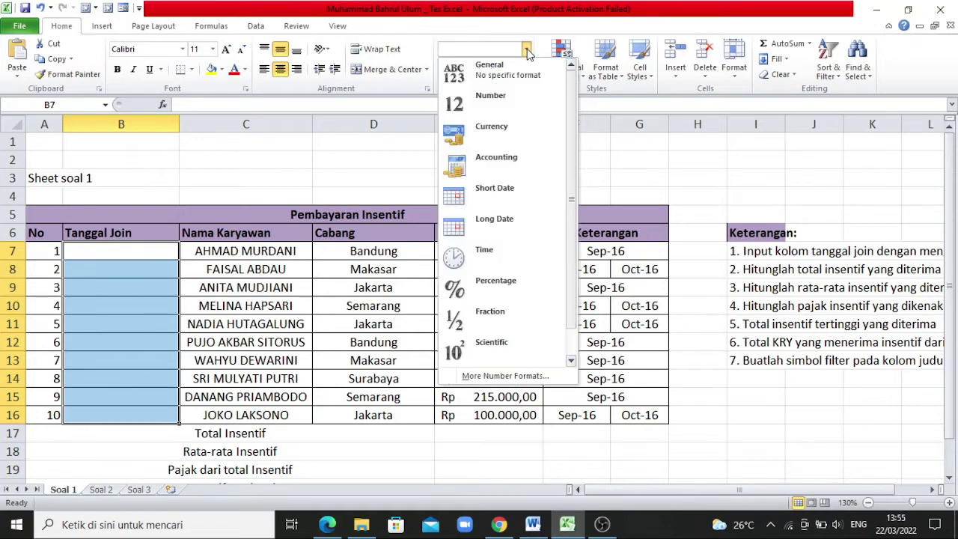
click(500, 377)
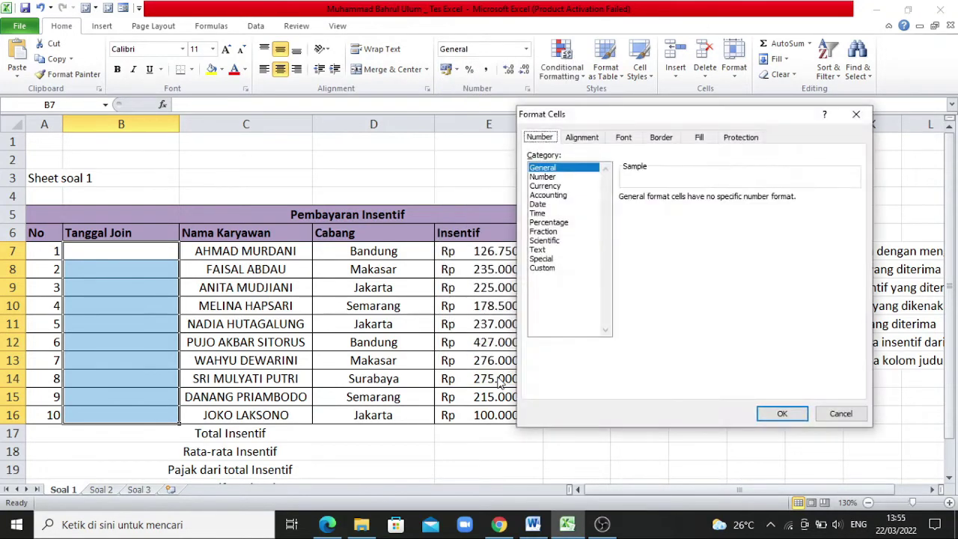
click(539, 205)
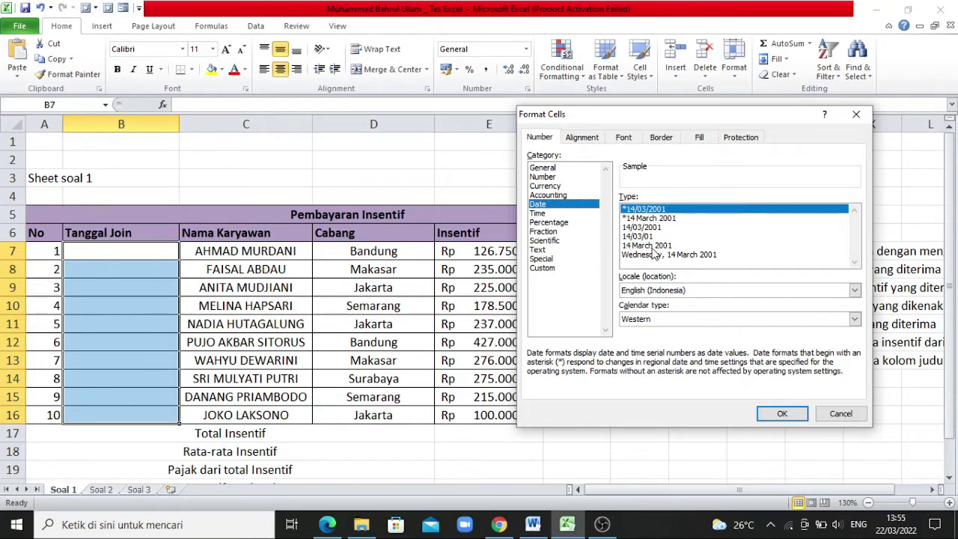
click(653, 247)
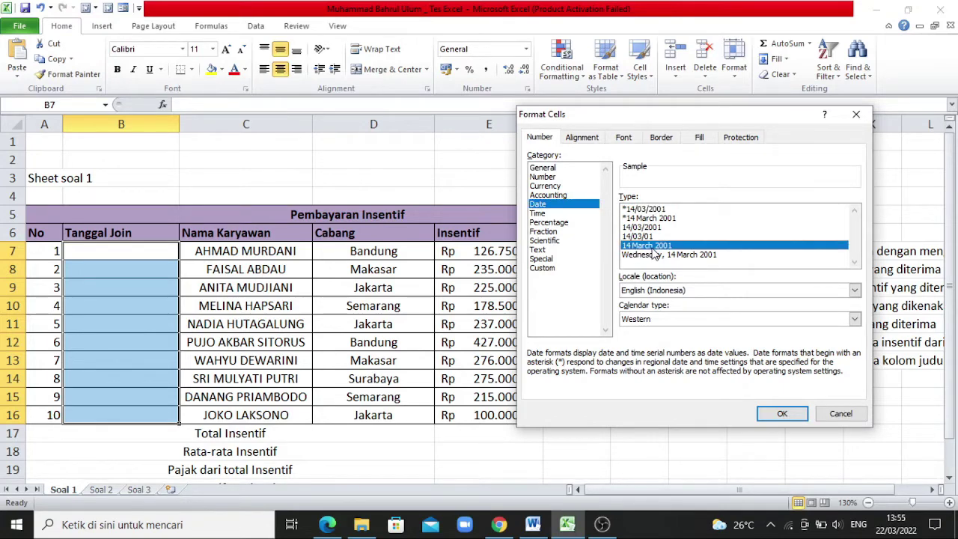
click(798, 415)
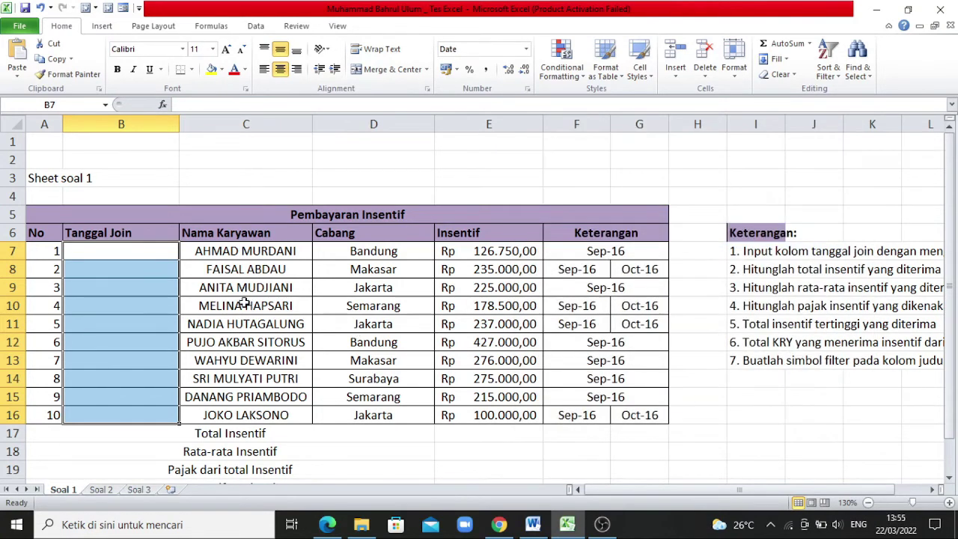
Enter join dates 02/02/2020 in B7 and 03/02/2020 in B8
click(141, 248)
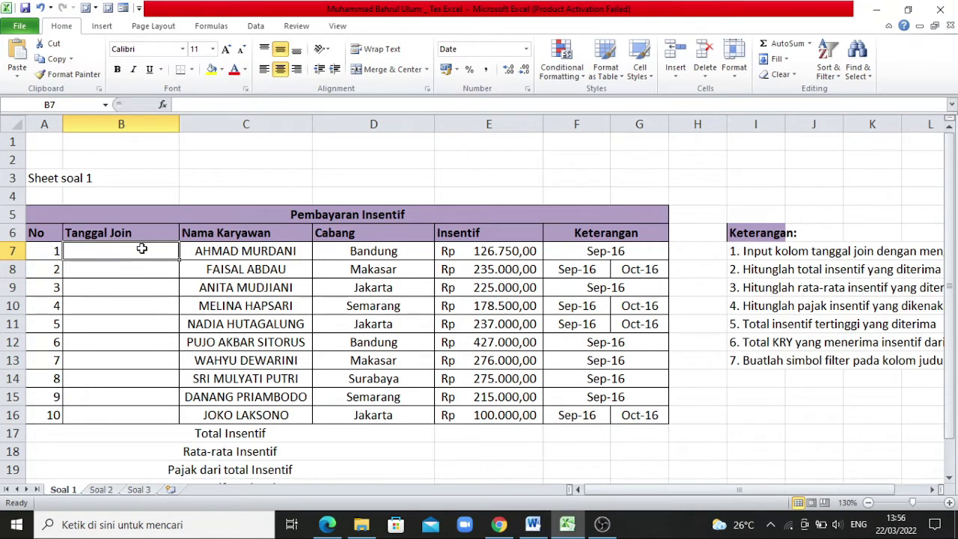
text(0)
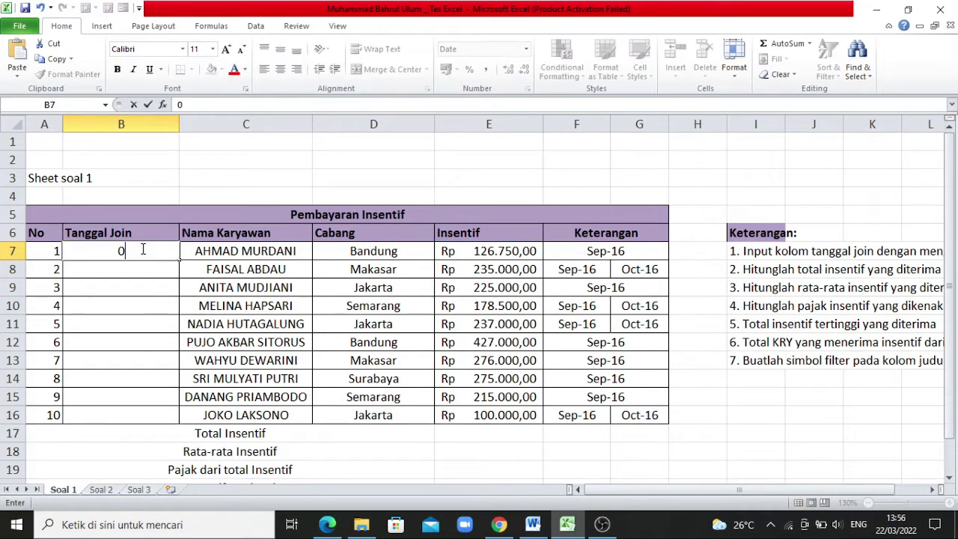
text(2/02/)
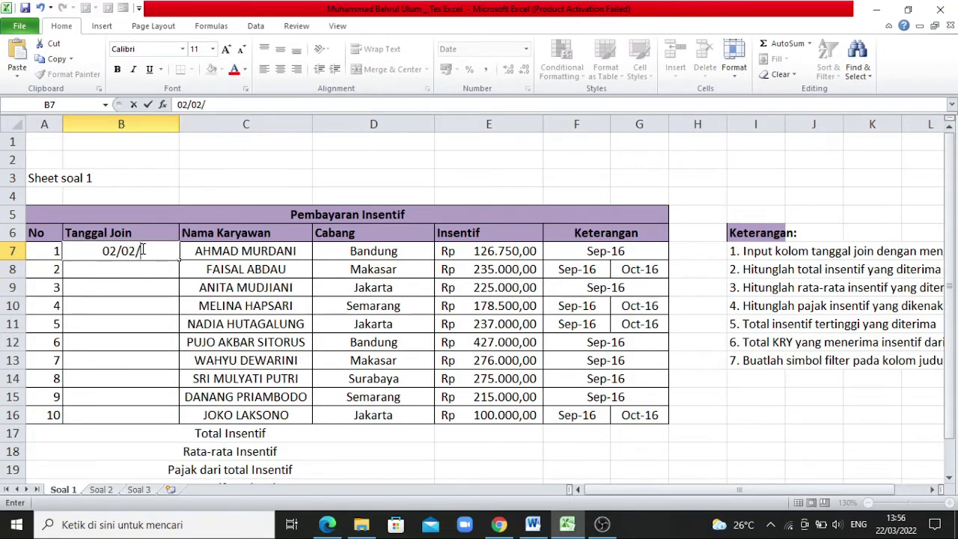
text(2020)
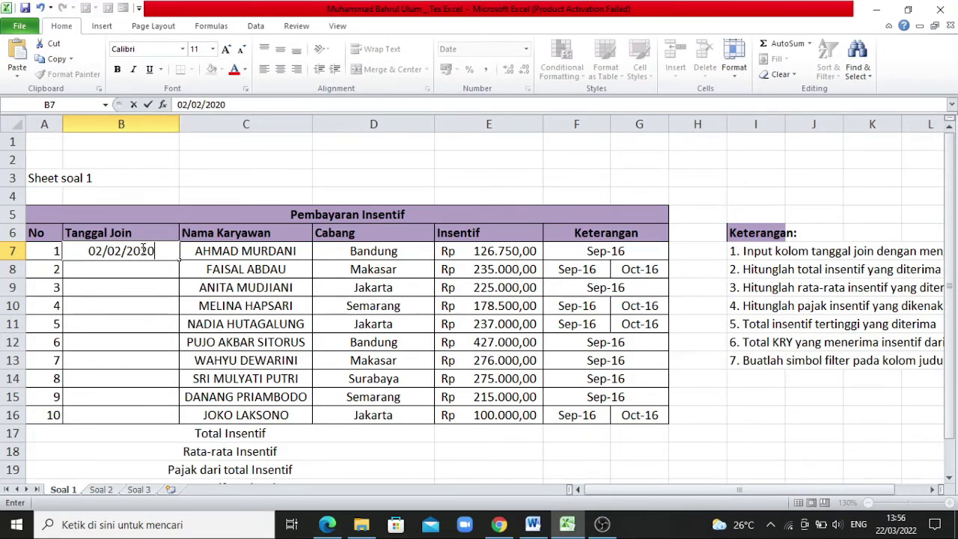
key(Return)
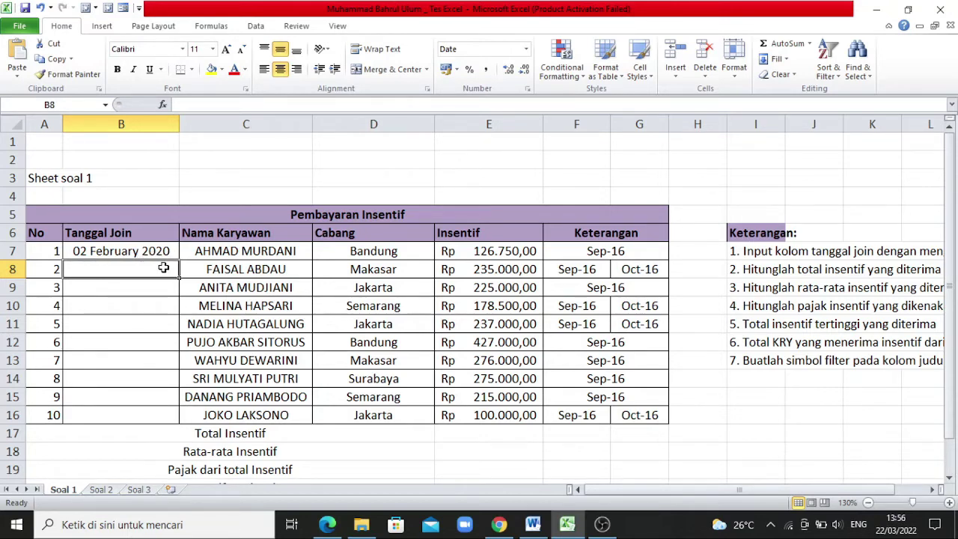
text(0)
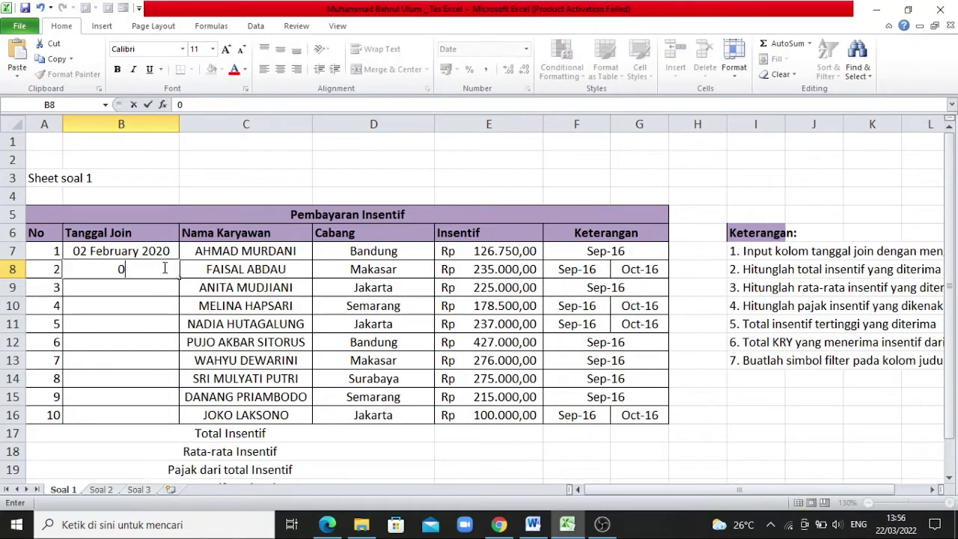
text(3/02/20)
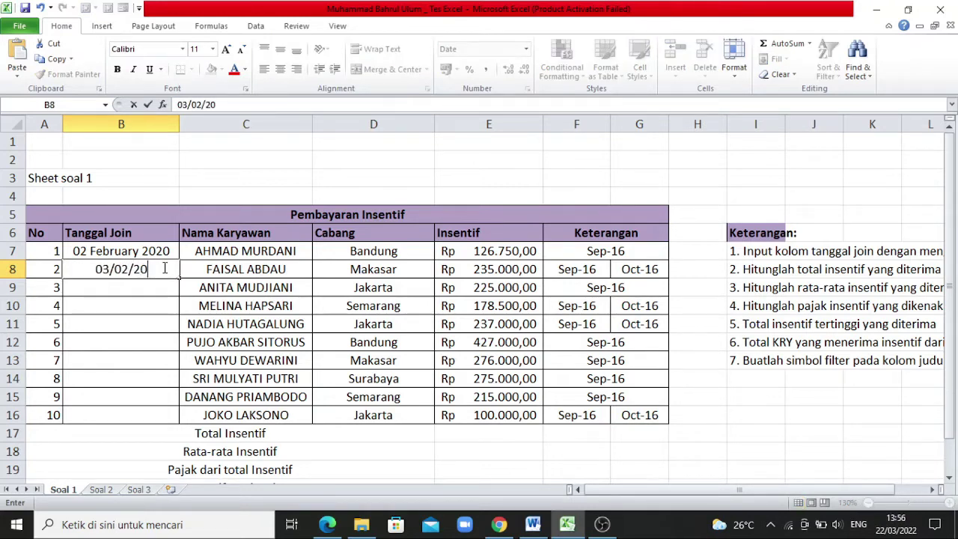
text(20)
key(Return)
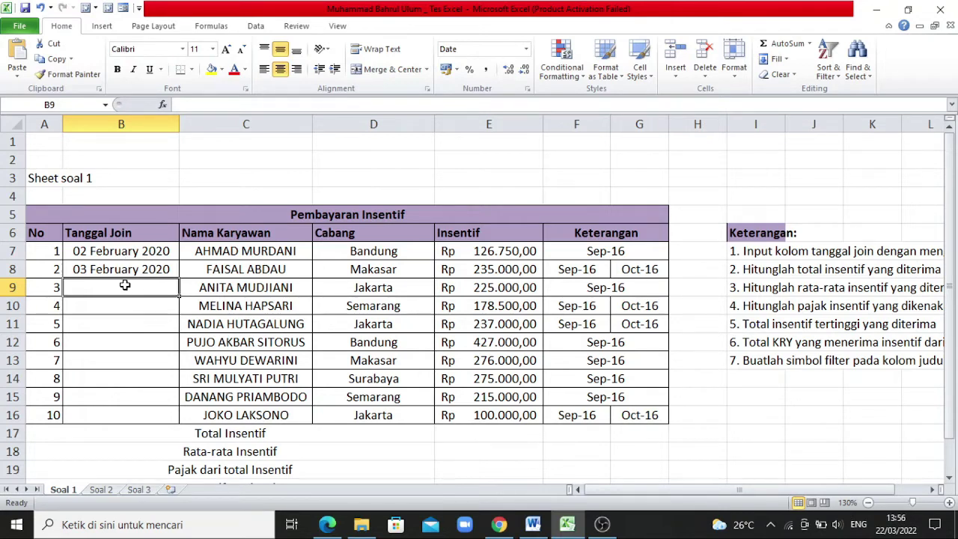
Extend the B7:B8 date pattern down to B16 as a daily series ending 11 February 2020
click(131, 253)
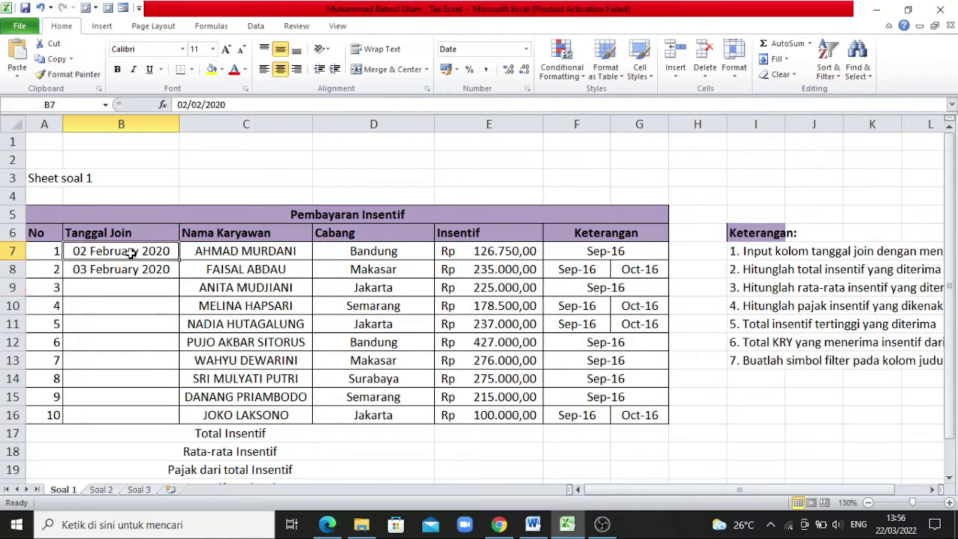
drag(131, 253, 132, 270)
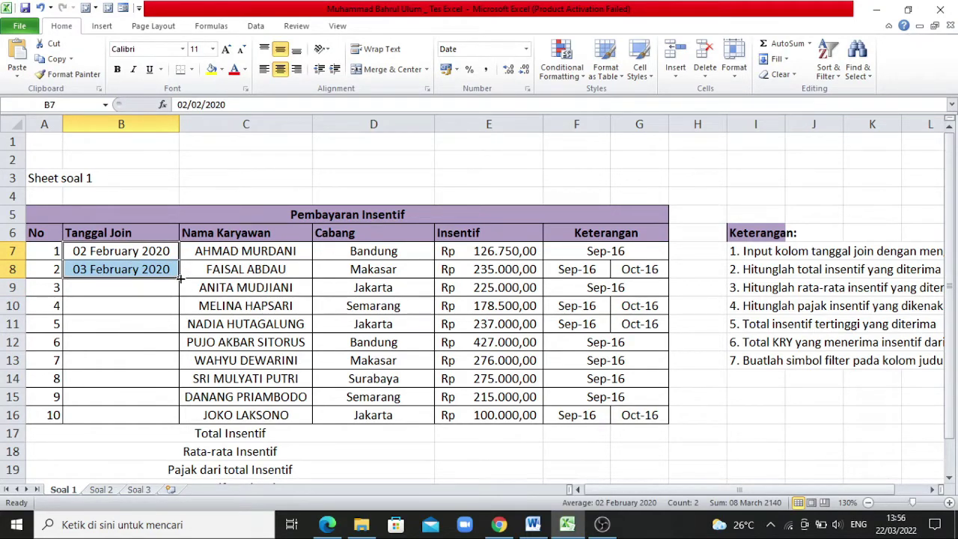
drag(173, 280, 173, 419)
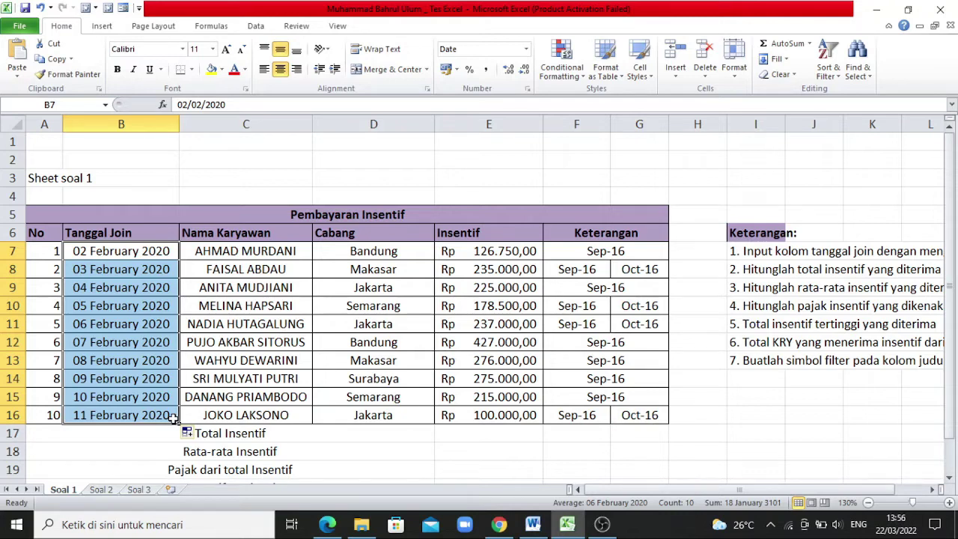
click(530, 440)
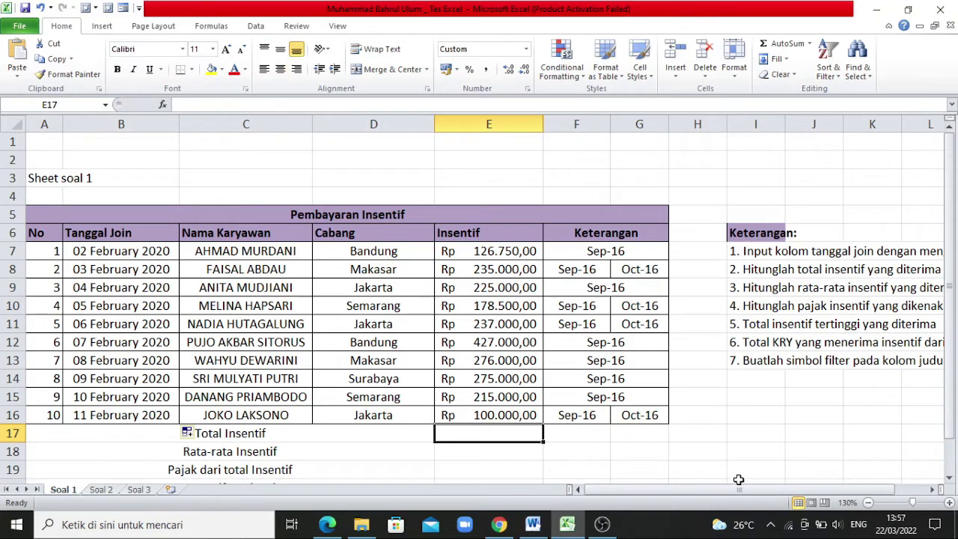
Enter =SUM(E7:E16) in E17, giving a total incentive of Rp 2.295.250,00
drag(730, 490, 806, 491)
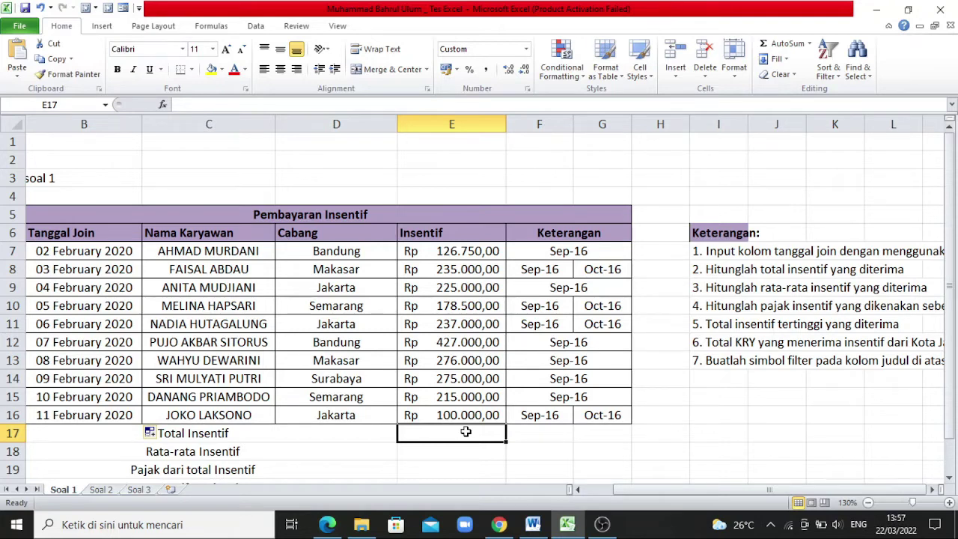
text(=S)
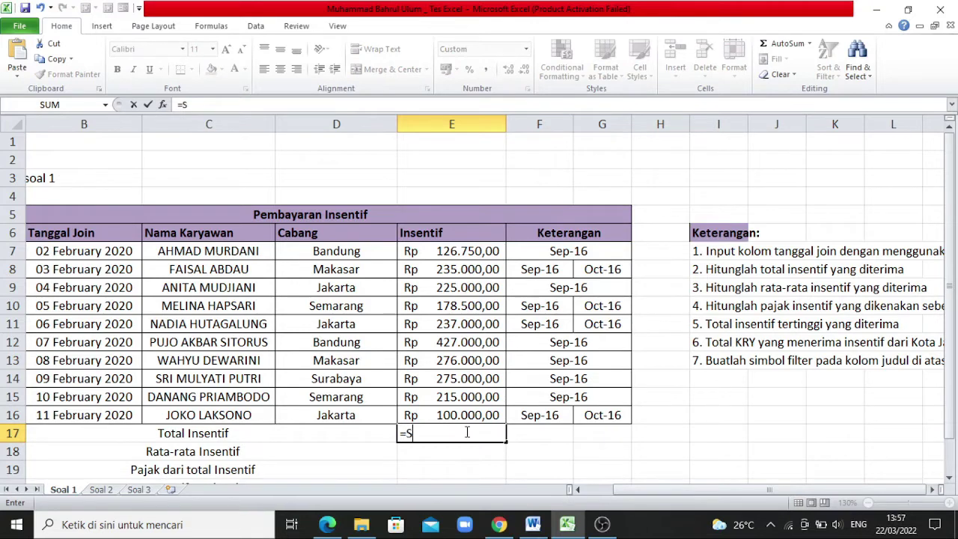
text(UM()
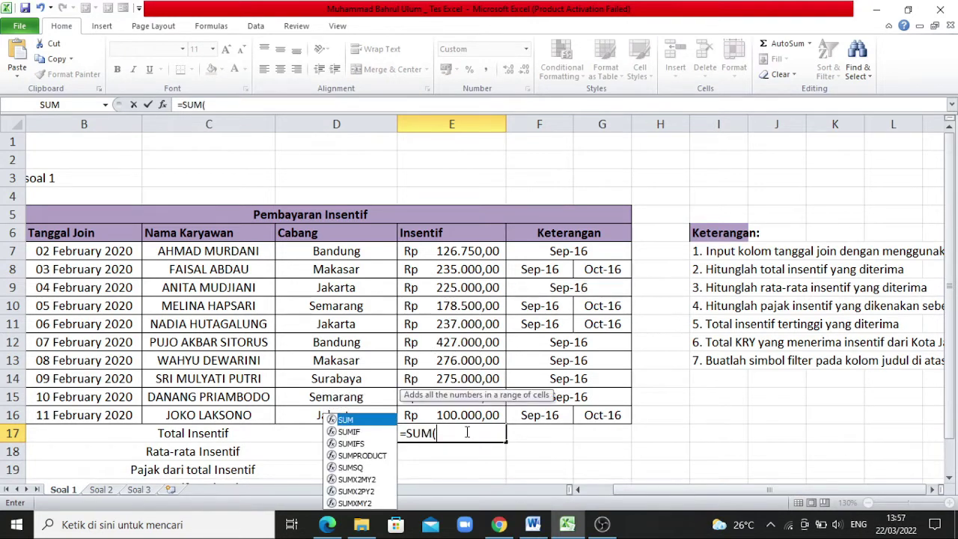
click(480, 253)
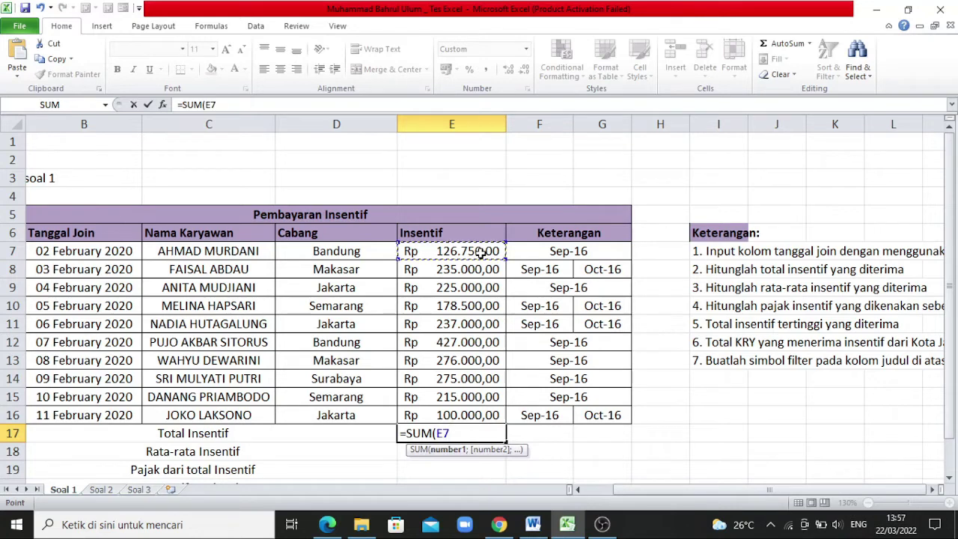
drag(480, 253, 481, 411)
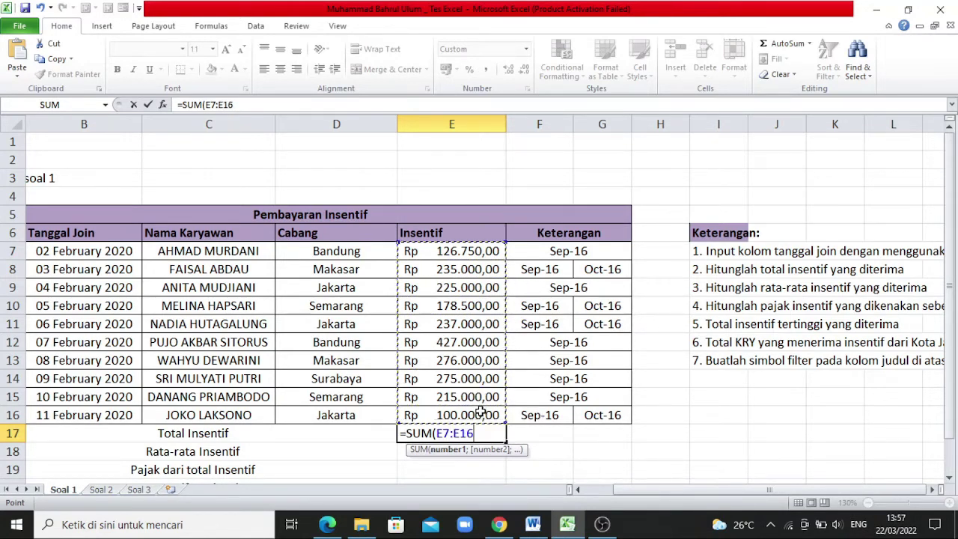
text())
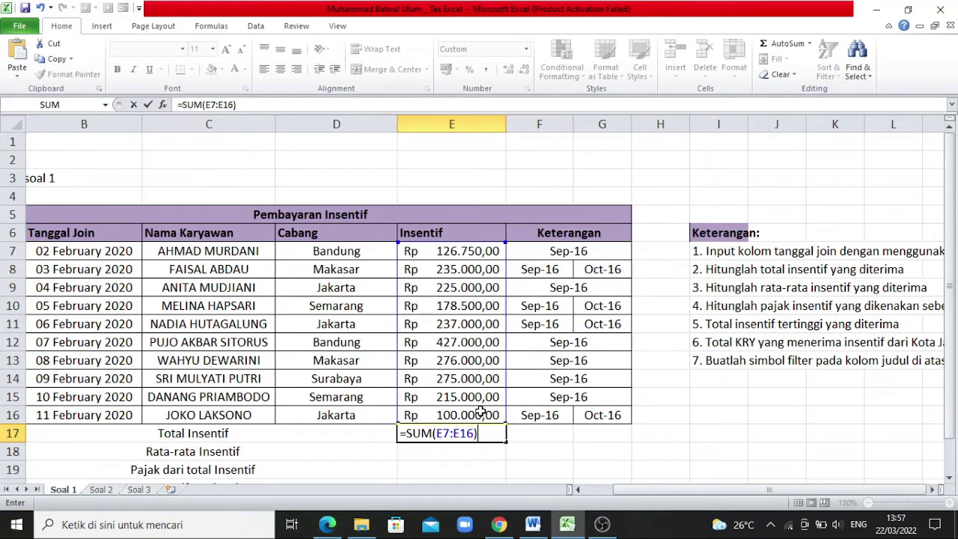
key(Return)
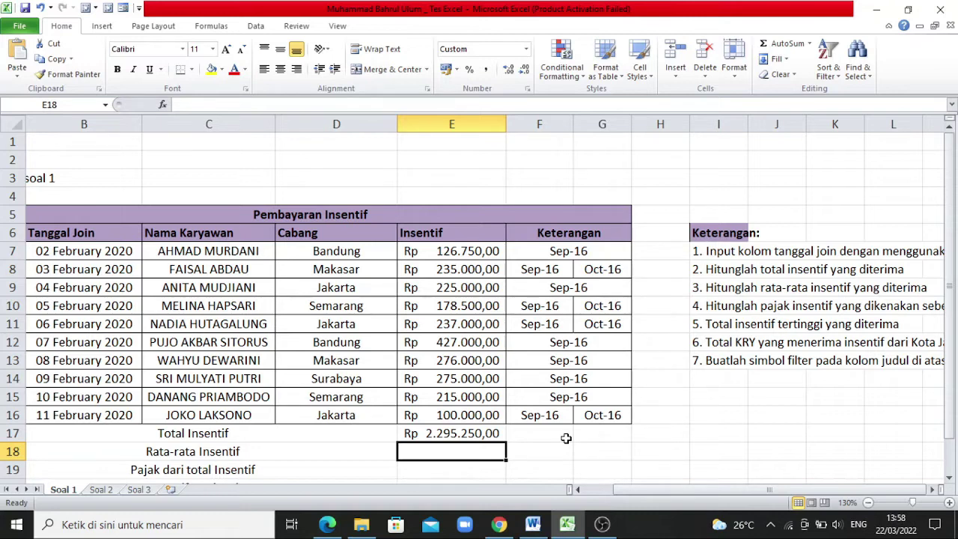
Enter =AVERAGE(E7:E16) in E18, giving Rp 229.525,00
text(=AVE)
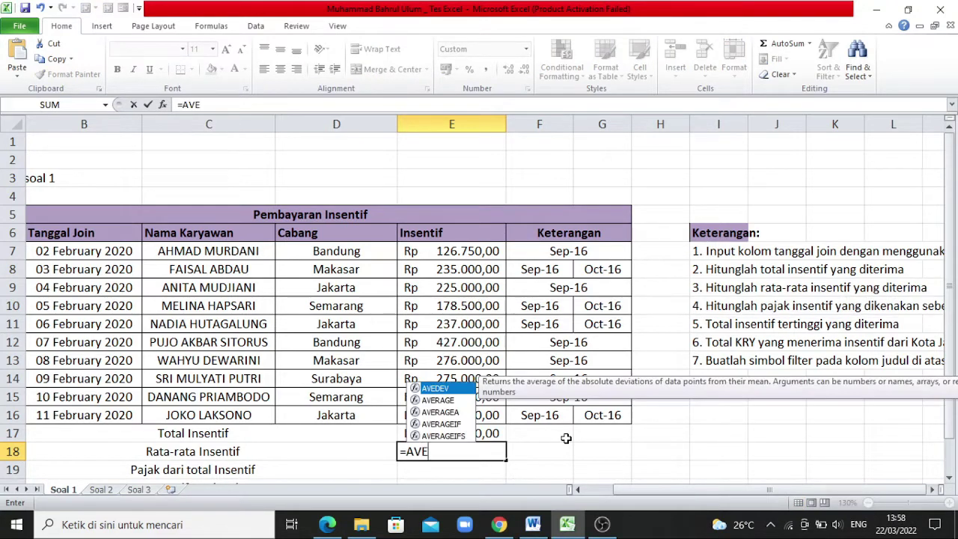
text(RAGE)
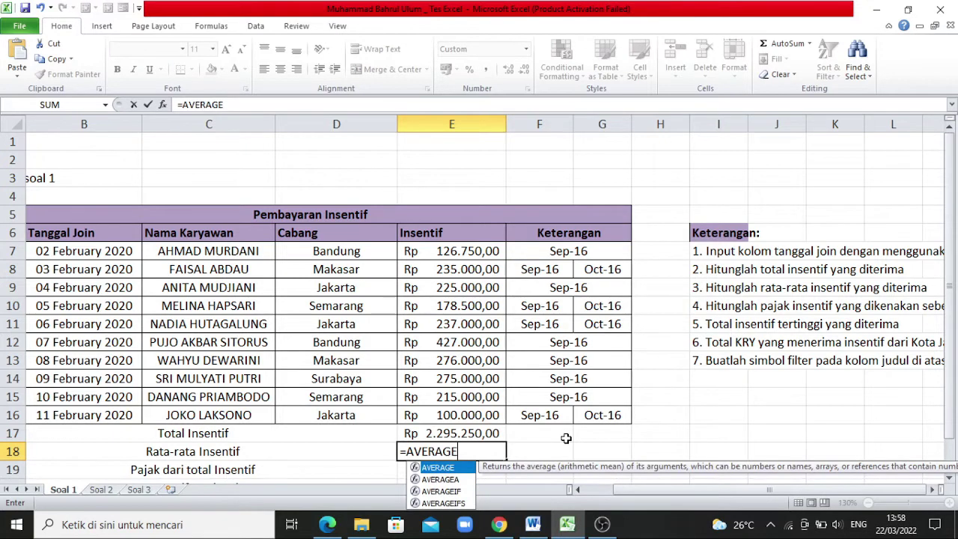
text(()
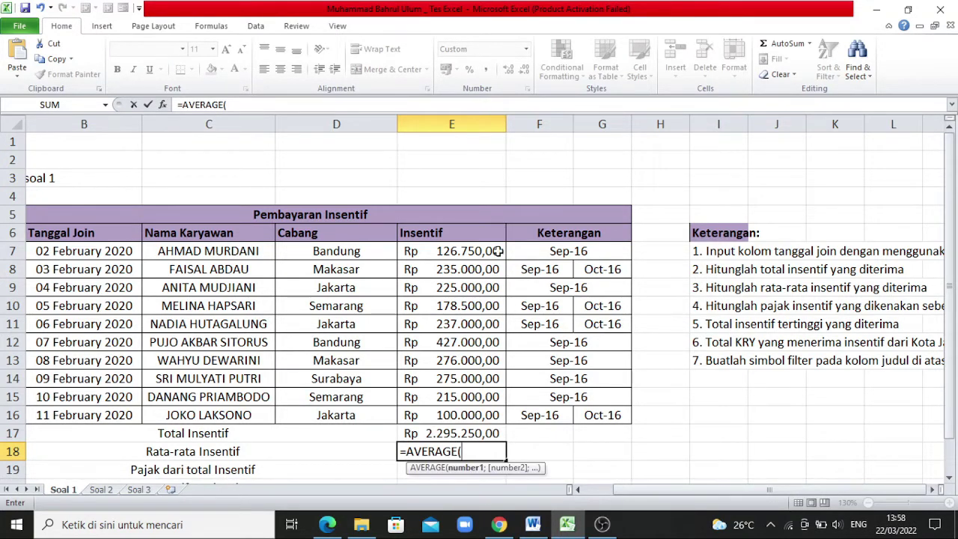
drag(488, 252, 482, 413)
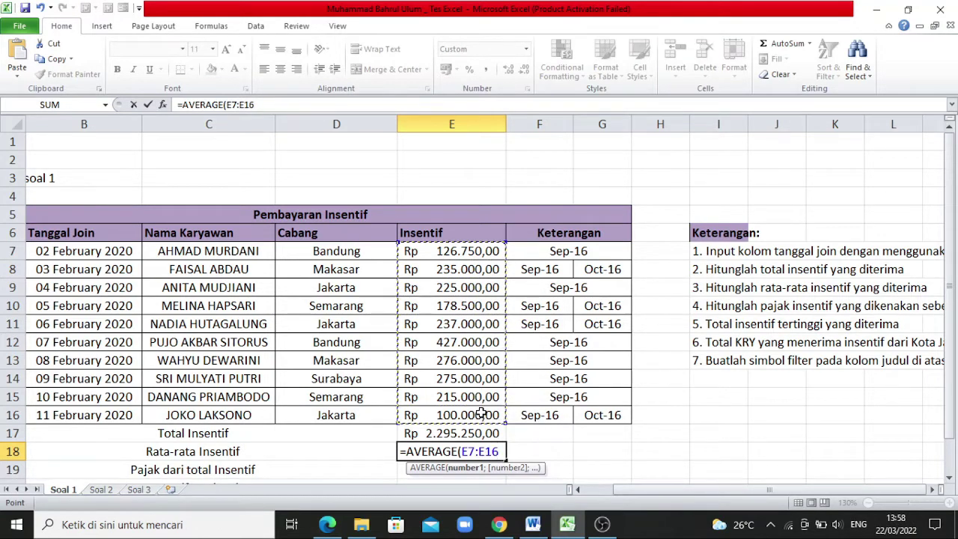
text())
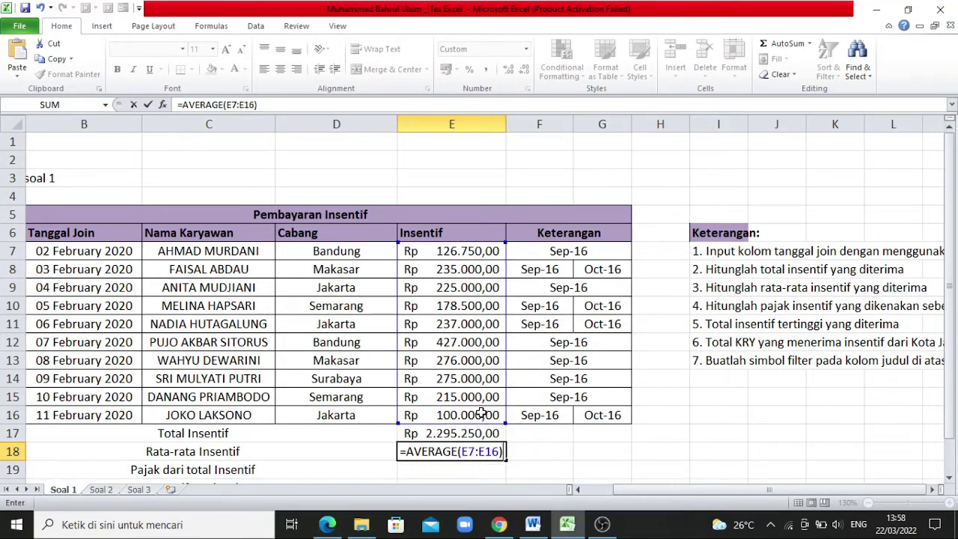
key(Return)
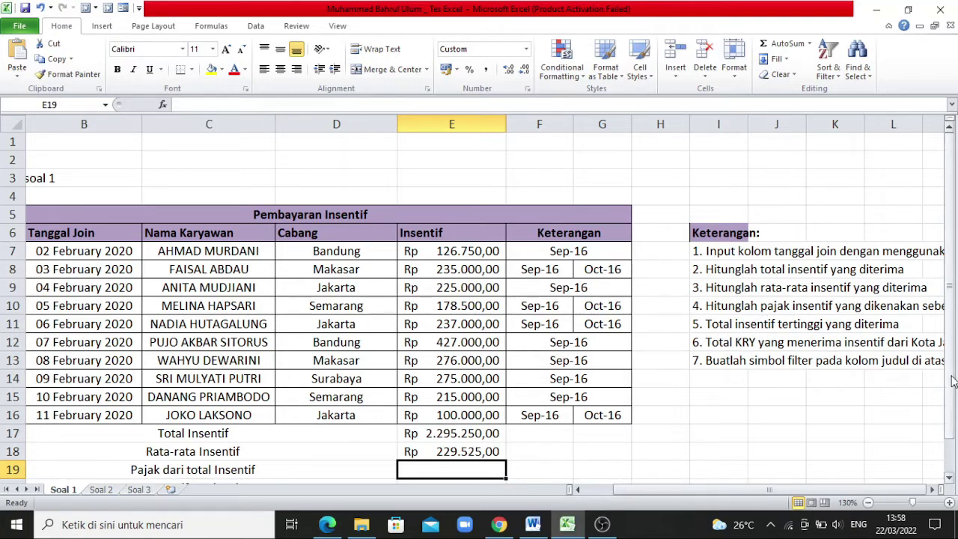
click(936, 378)
click(937, 379)
click(937, 378)
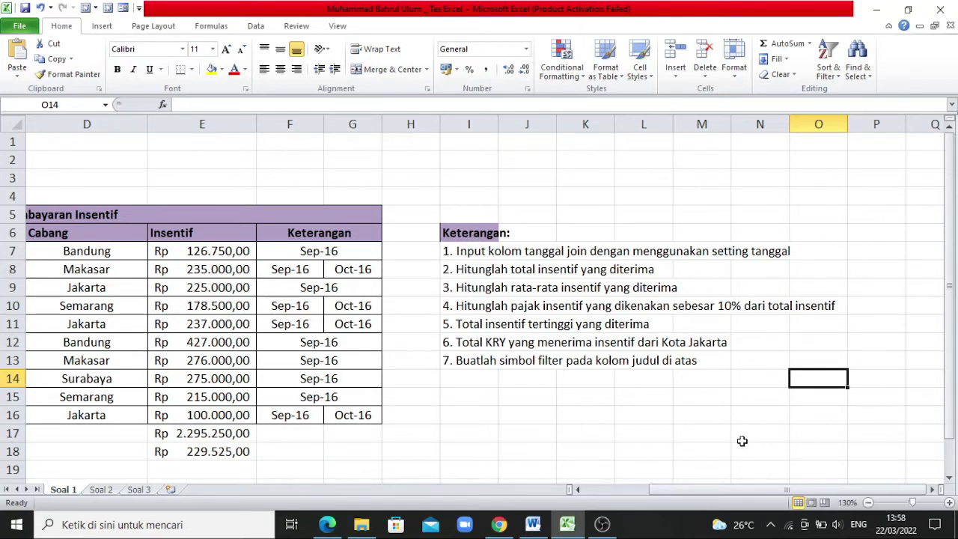
drag(708, 494, 620, 503)
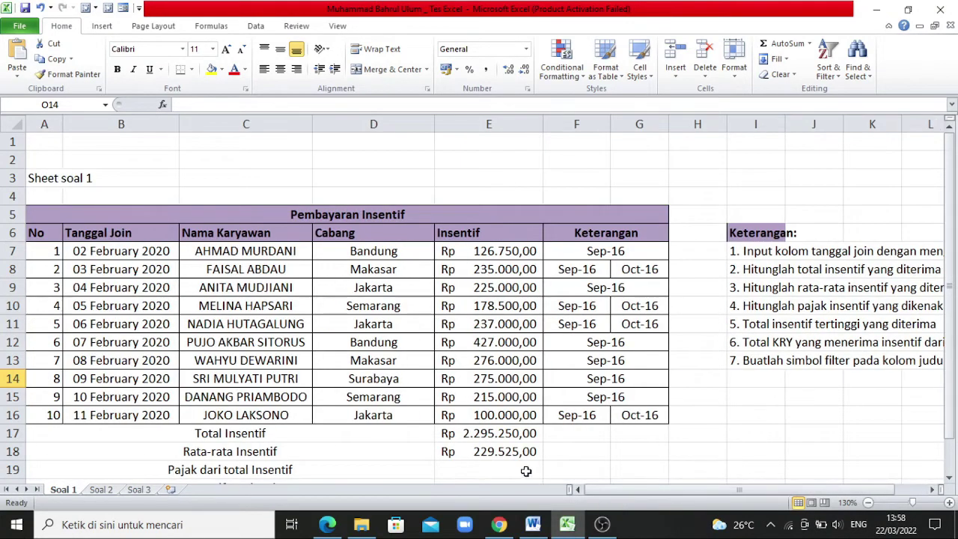
click(516, 471)
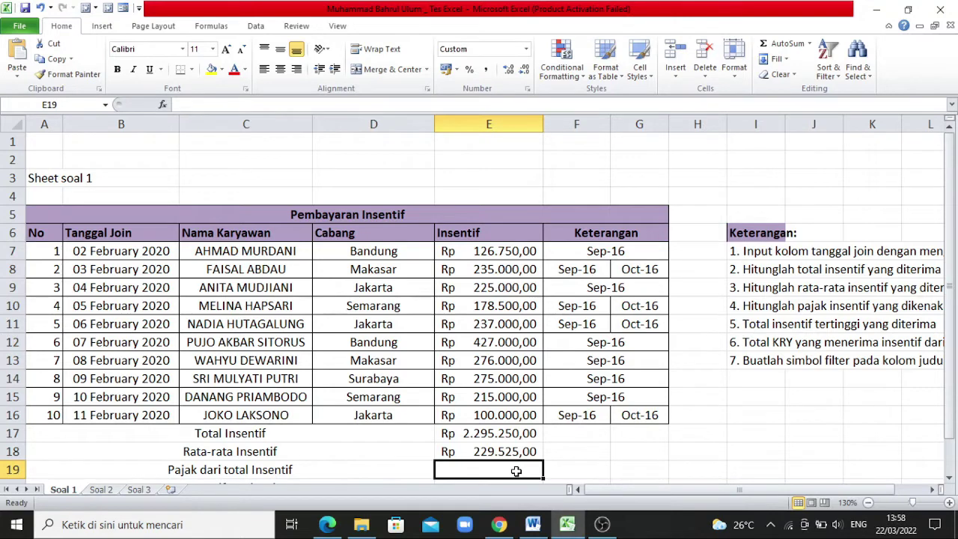
Enter =10%*E17 in E19 for a tax of Rp 229.525,00, and begin =MAX( in E20
text(=)
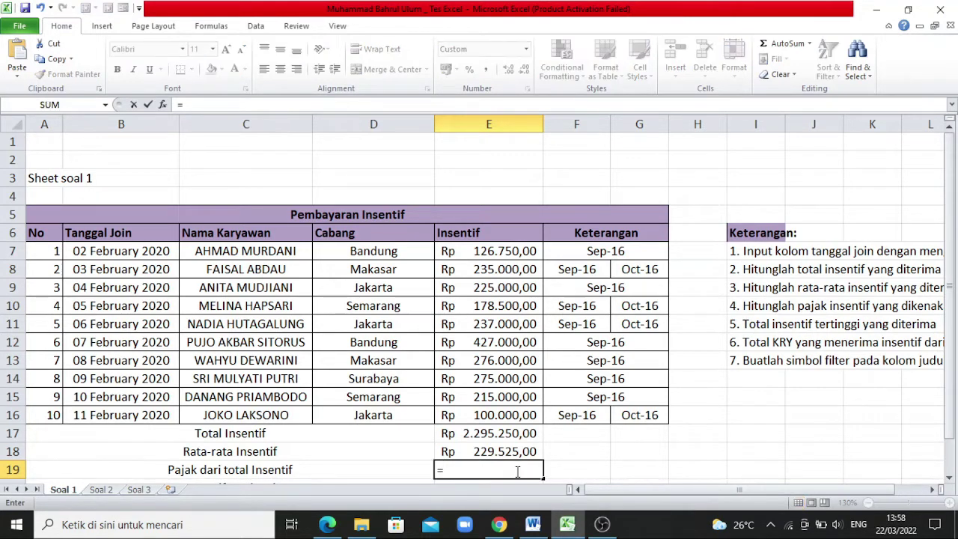
text(10%)
text(*)
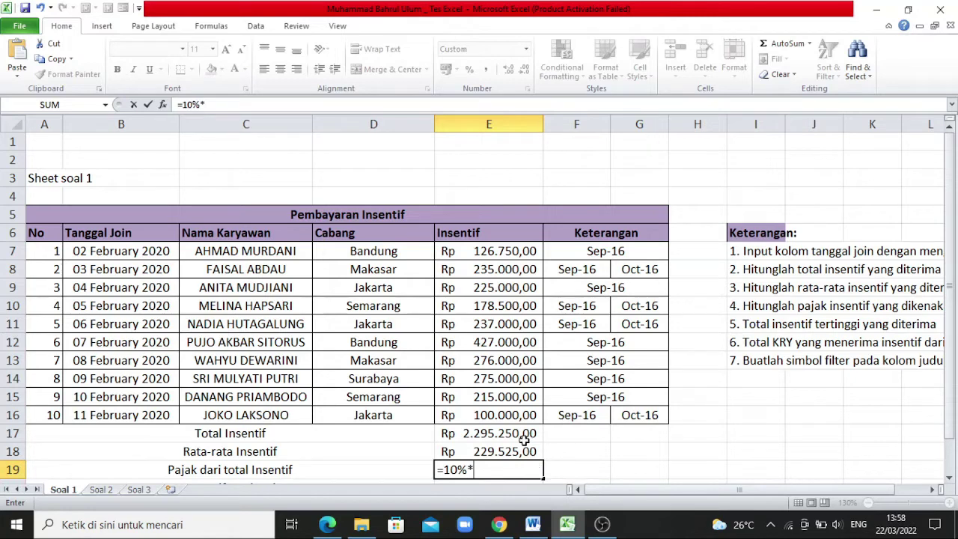
click(523, 433)
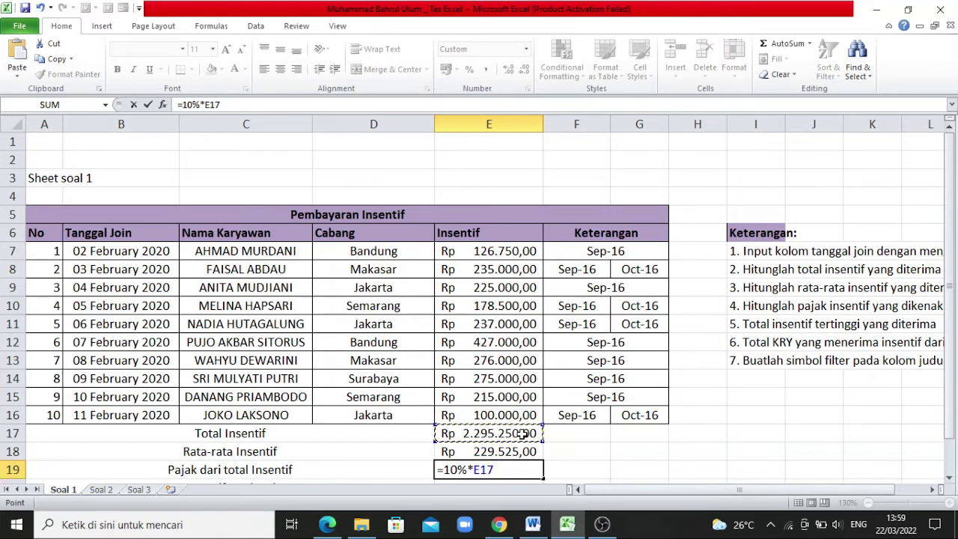
key(Return)
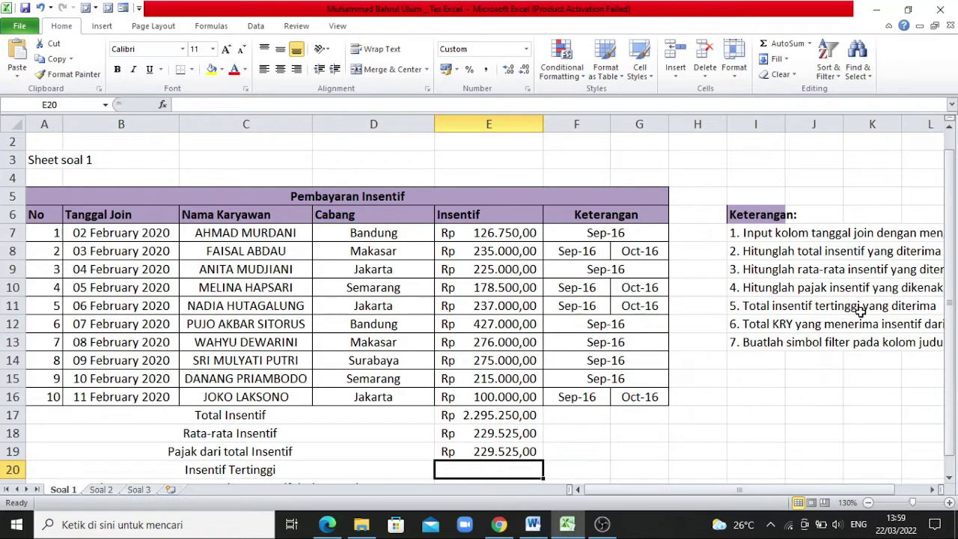
text(=MAX)
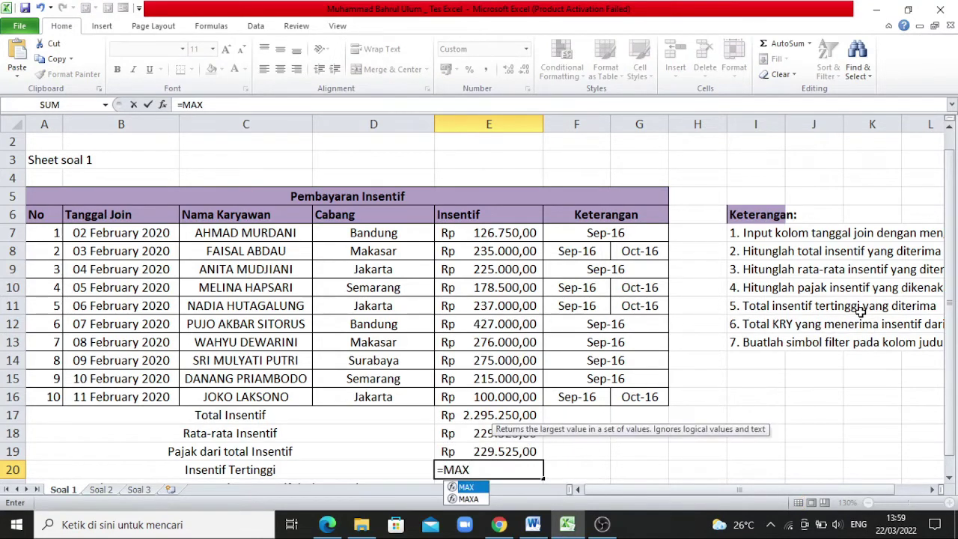
text(()
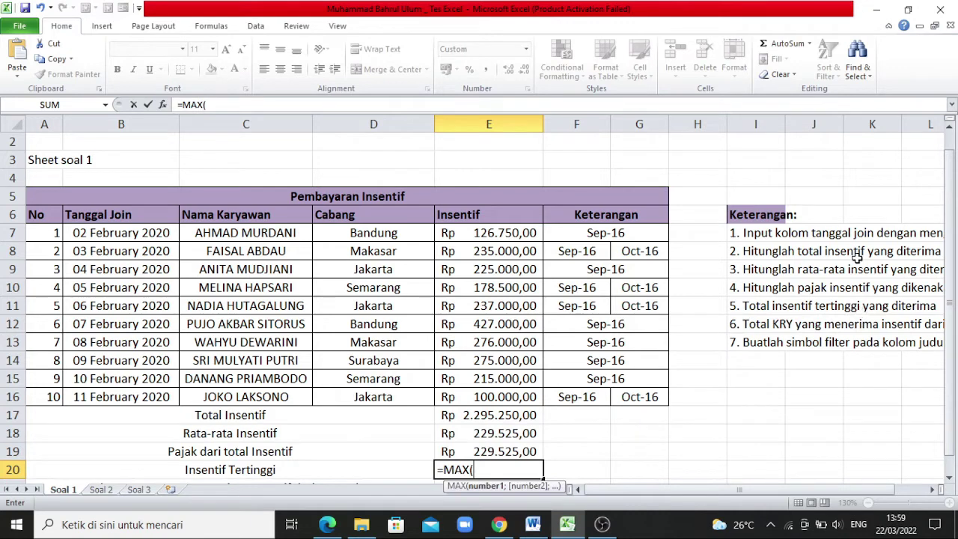
Complete =MAX(E7:E16) in E20, showing the highest incentive Rp 427.000,00
click(526, 232)
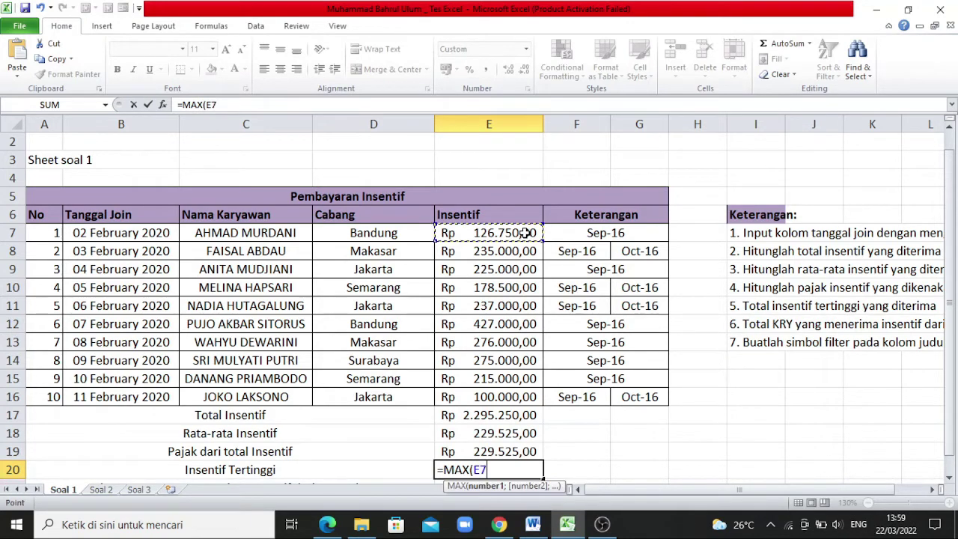
drag(526, 233, 519, 395)
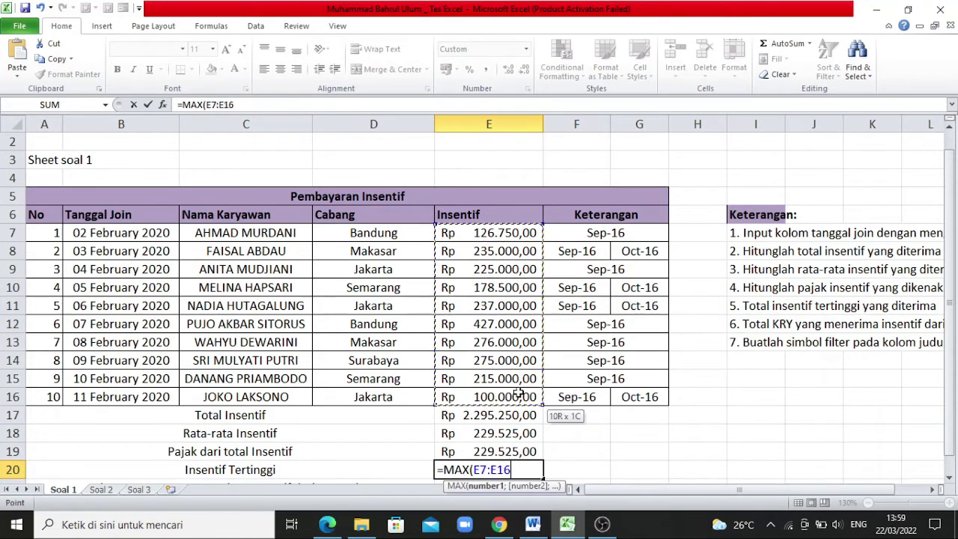
text())
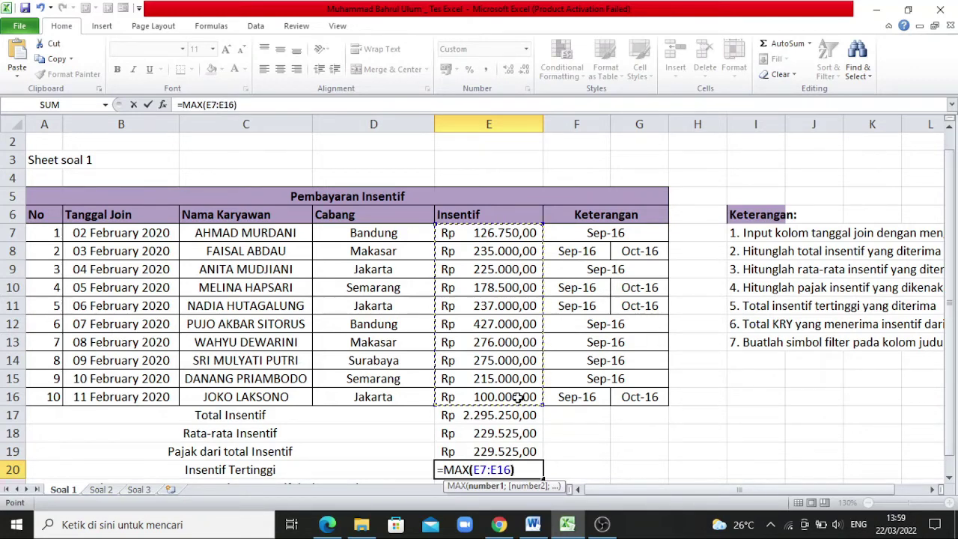
key(Return)
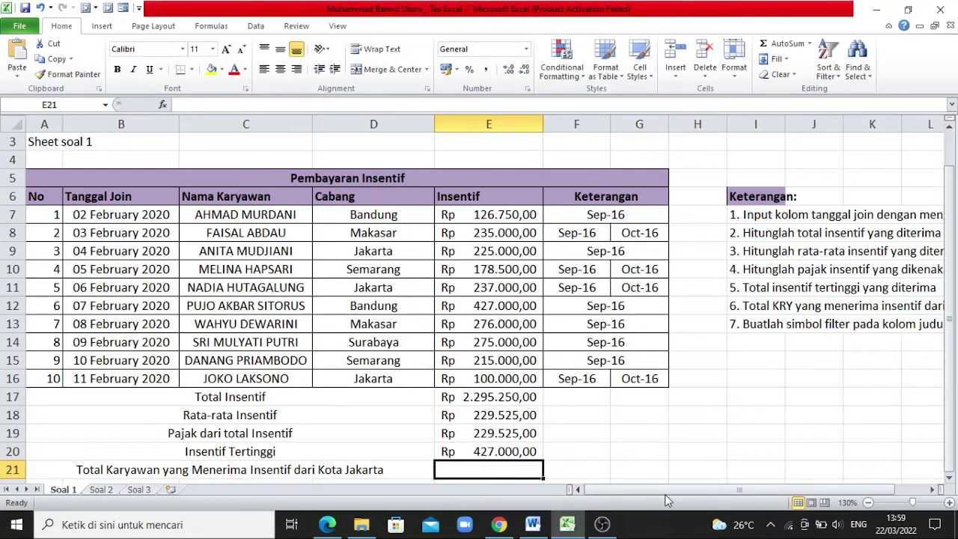
Read the remaining task notes and select E21 for the Jakarta employee count
drag(666, 497, 752, 492)
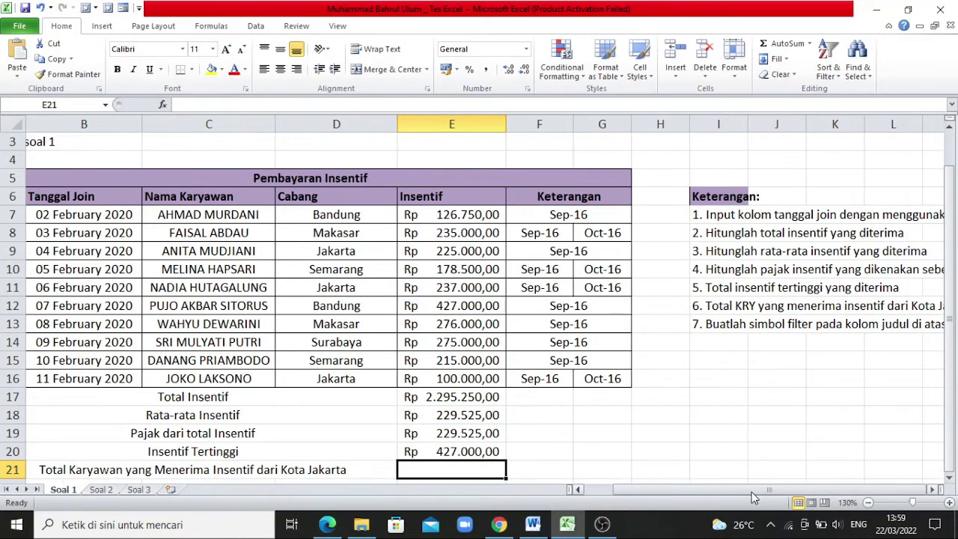
click(929, 412)
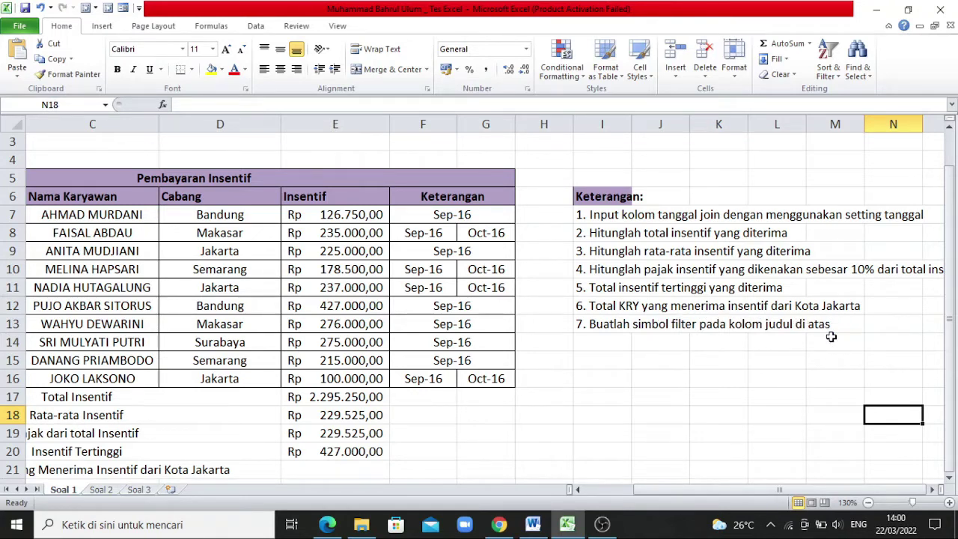
drag(681, 488, 602, 497)
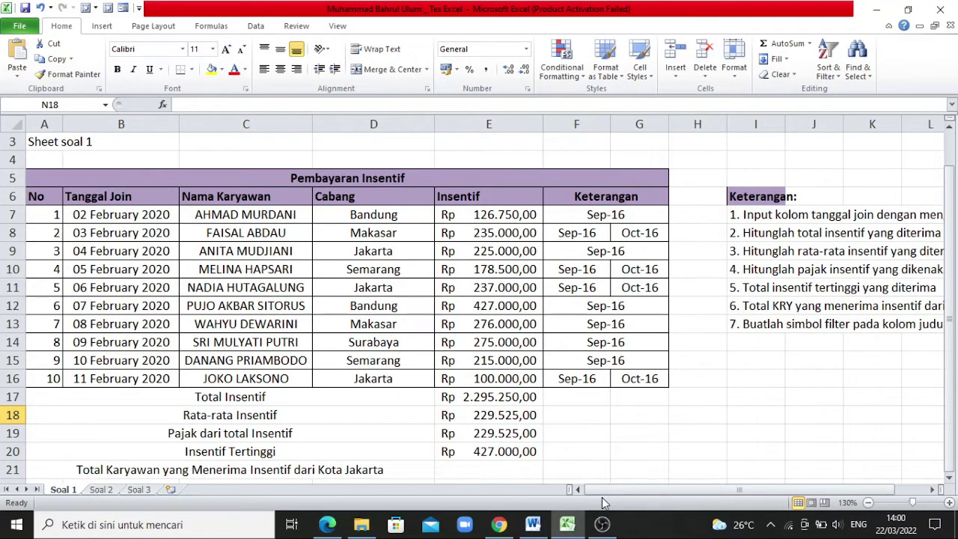
click(503, 471)
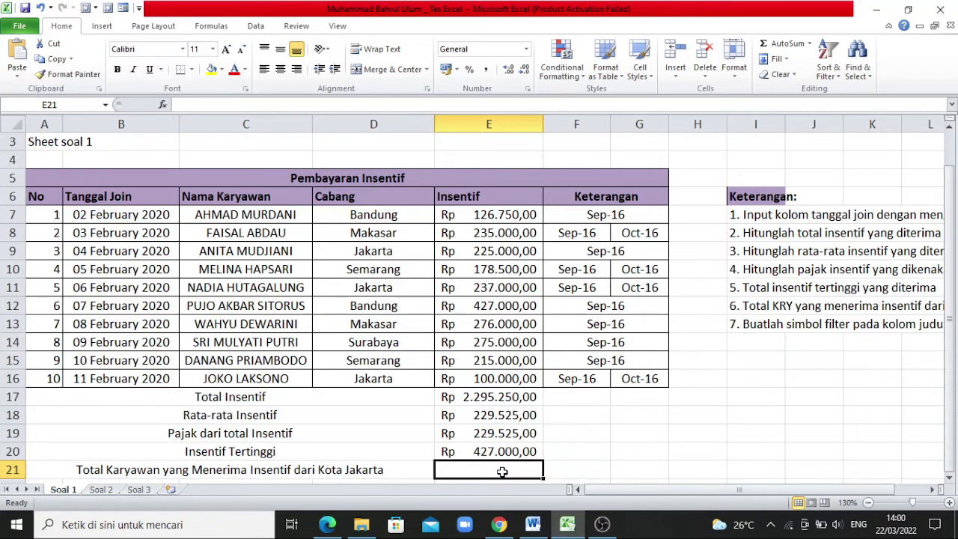
Enter =COUNTIF(D7:D16;"Jakarta") in E21, which returns 3
text(=CO)
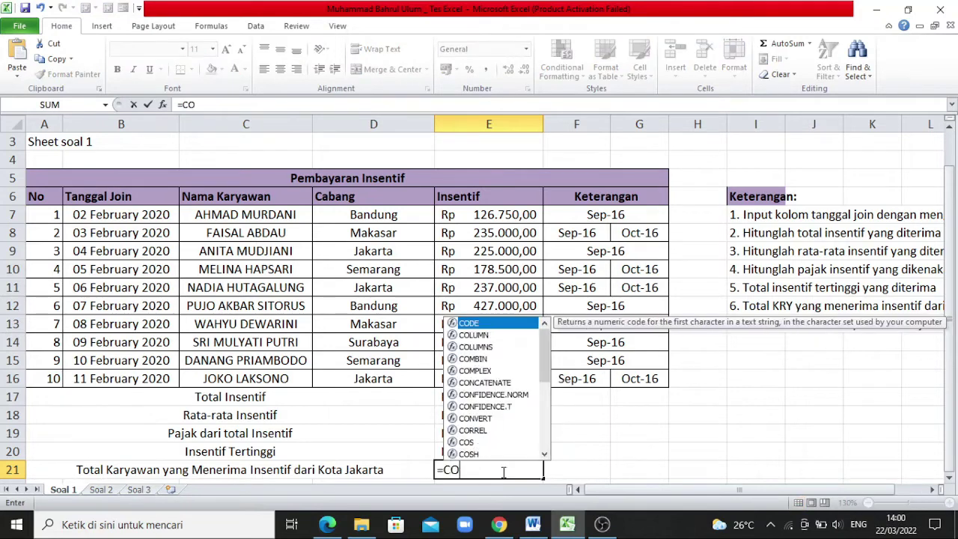
text(UNTIF)
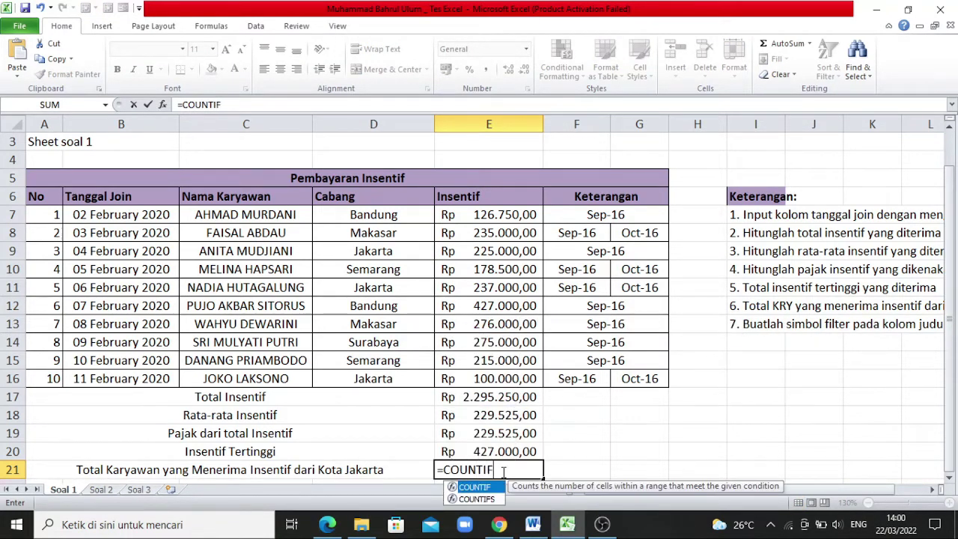
text(()
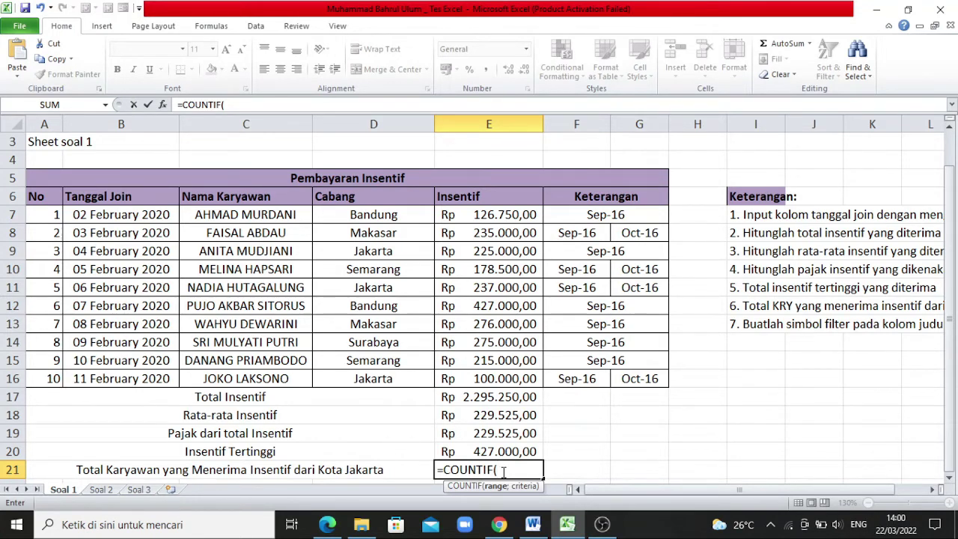
click(381, 215)
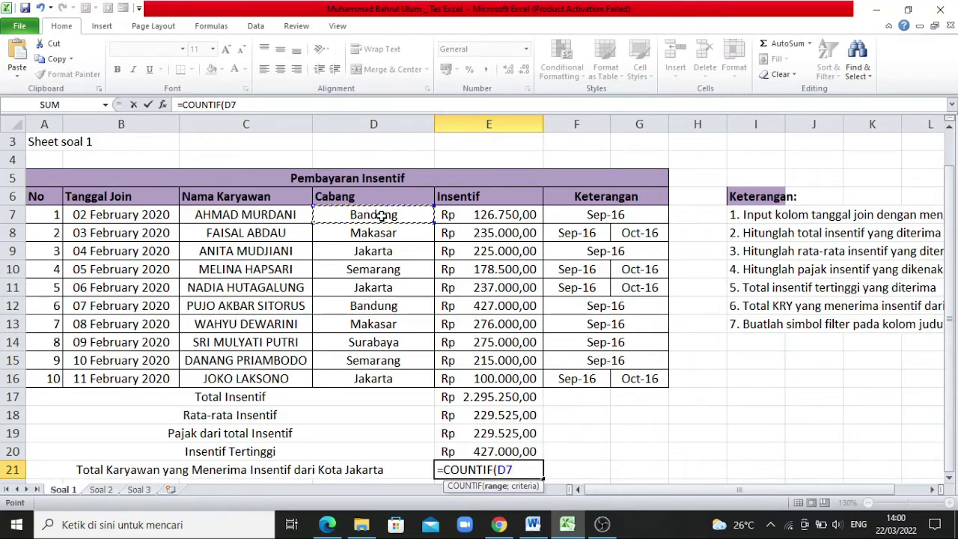
drag(386, 216, 388, 378)
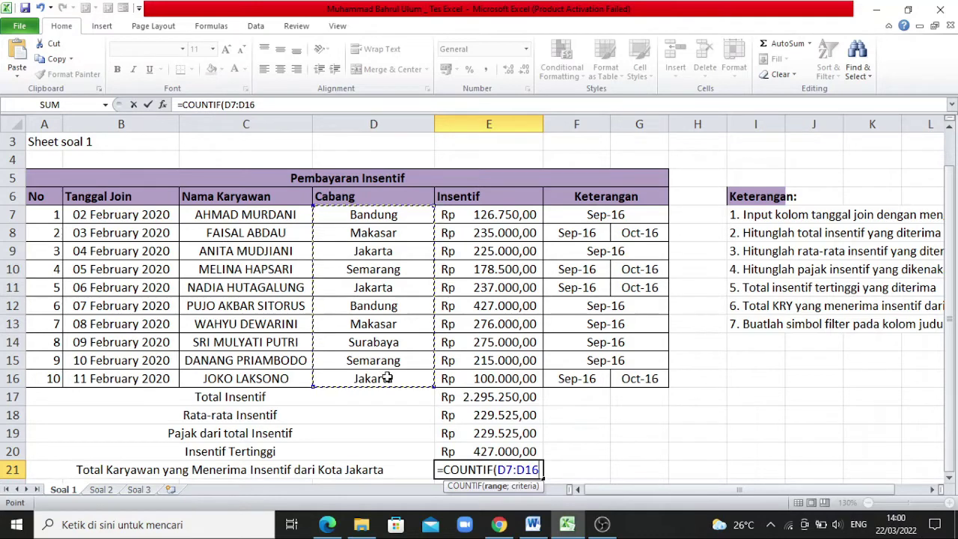
text(;)
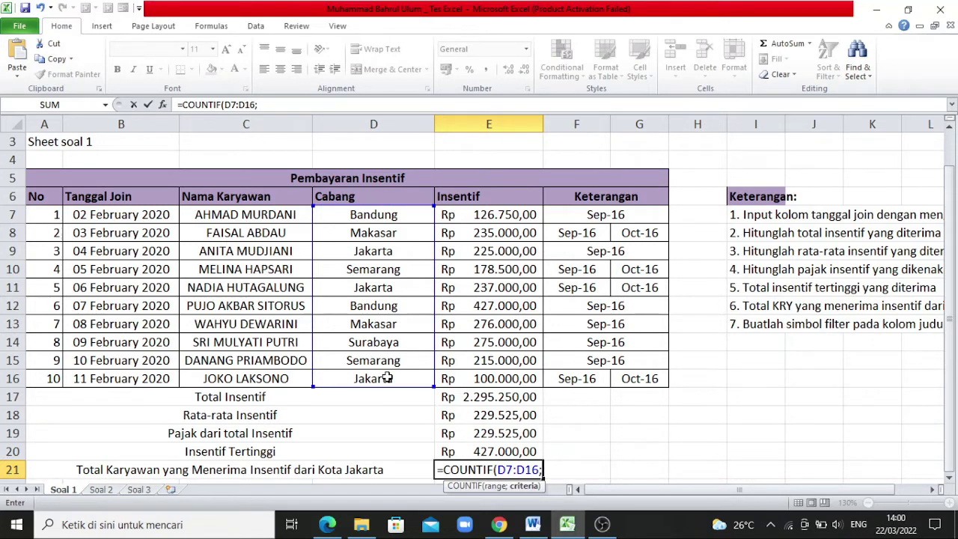
text(")
text(Jakart)
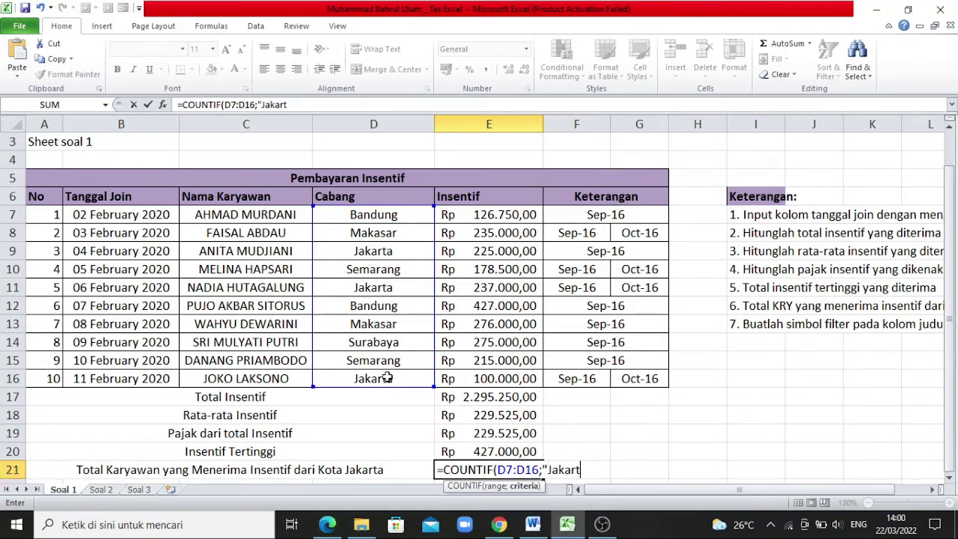
text(a)
text(")
text())
key(Return)
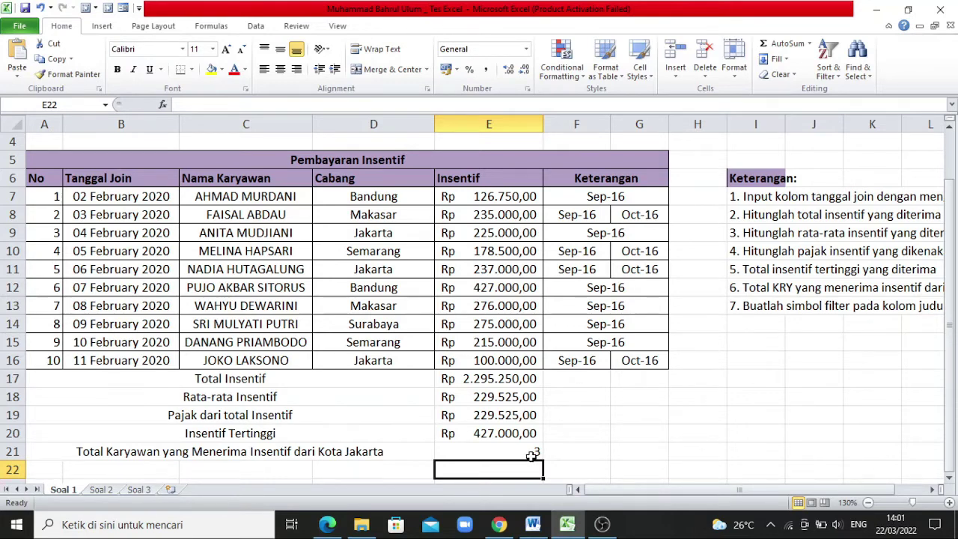
click(390, 233)
click(393, 269)
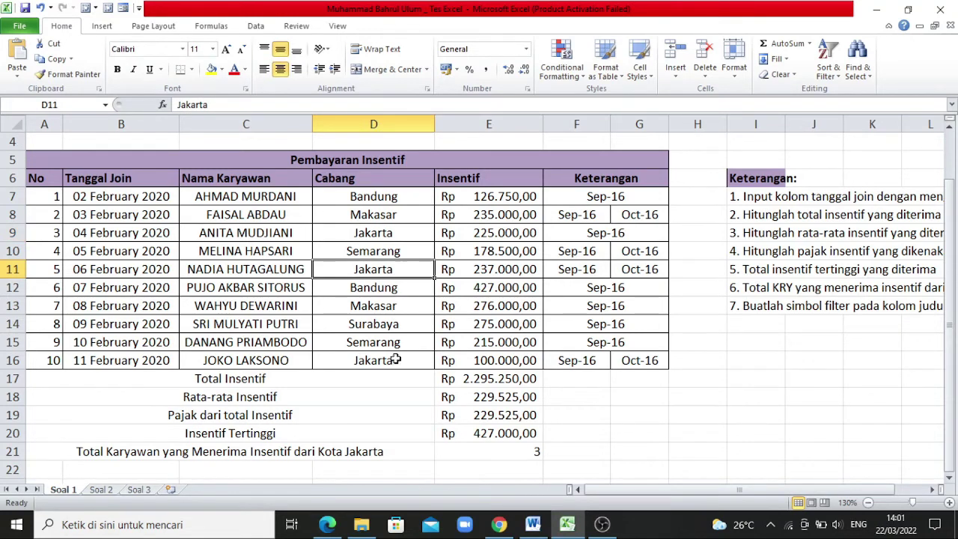
click(394, 360)
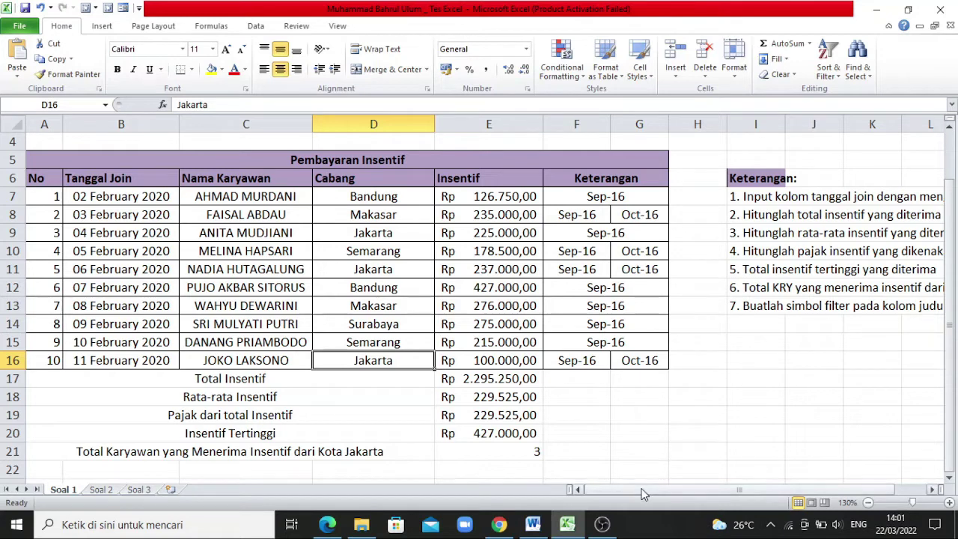
drag(640, 487, 672, 488)
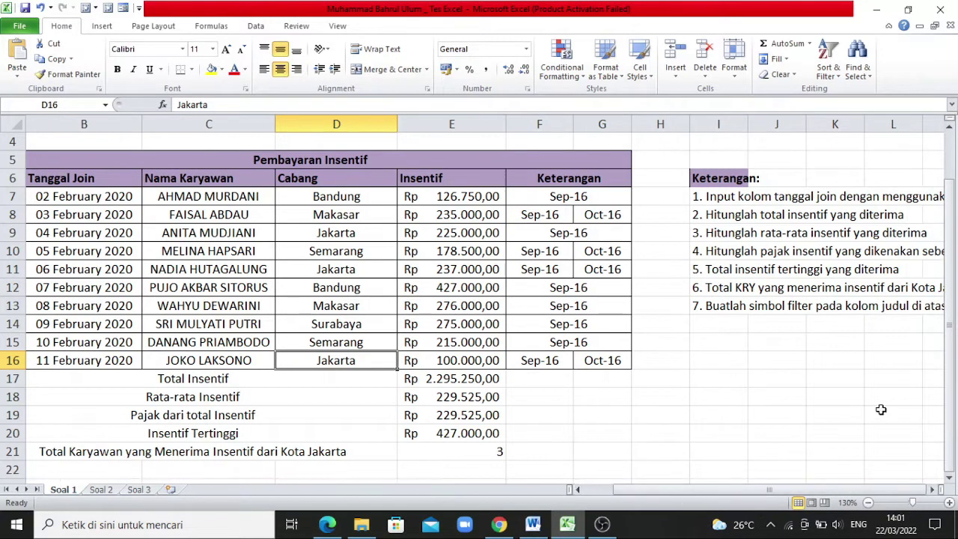
click(927, 393)
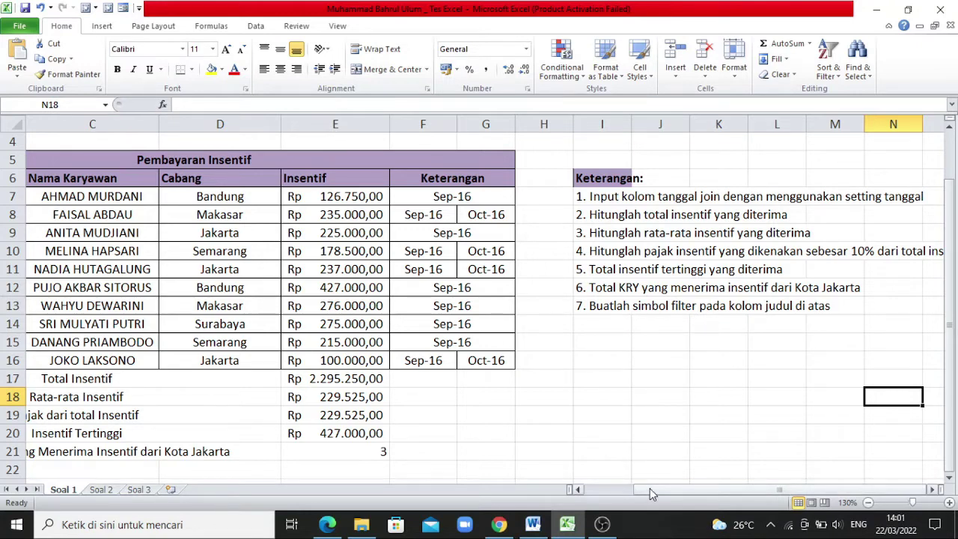
drag(649, 488, 583, 494)
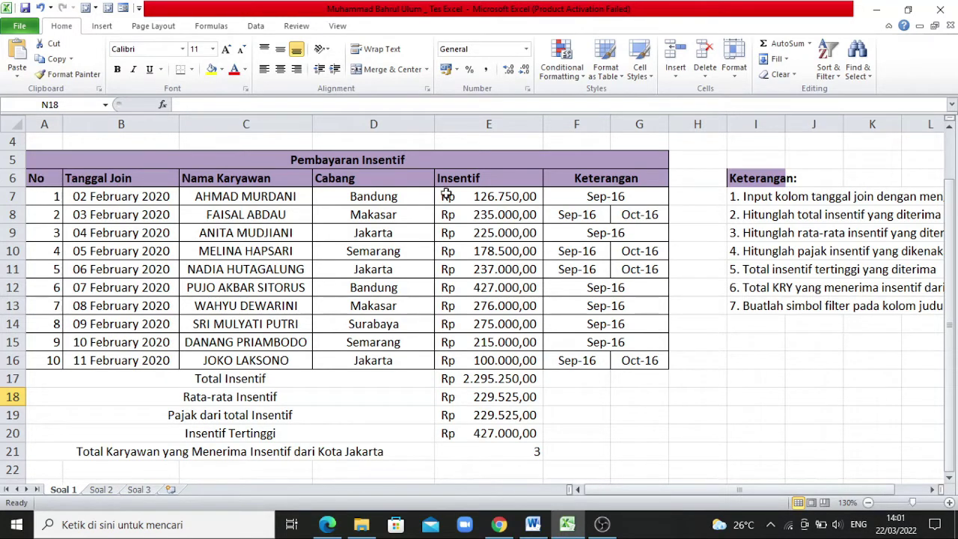
Turn on Data > Filter for header cells A6:G6, No through Keterangan
click(43, 176)
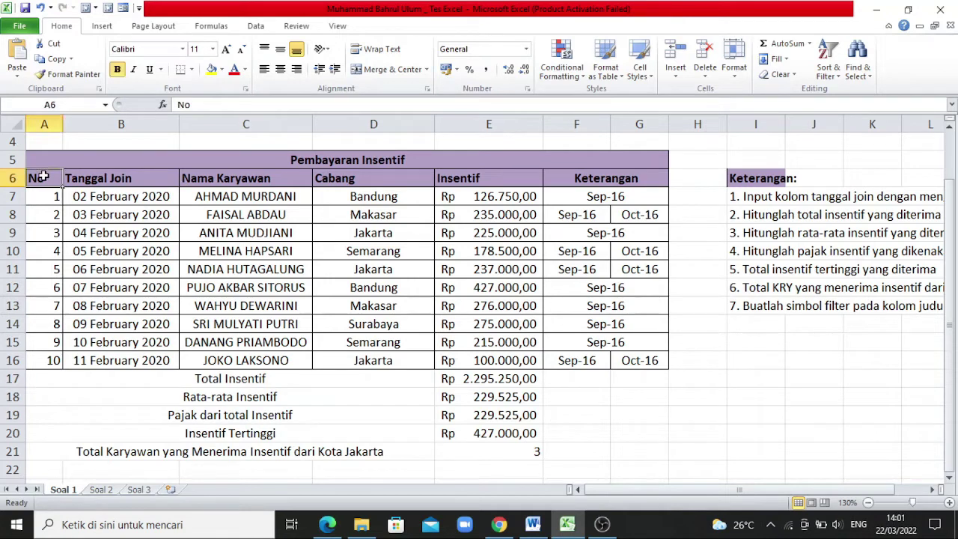
drag(44, 176, 604, 177)
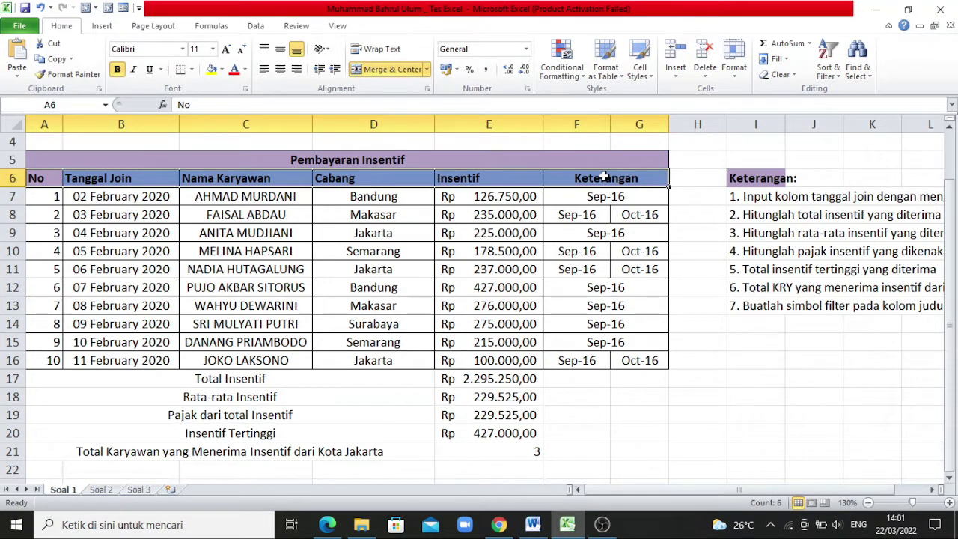
click(256, 26)
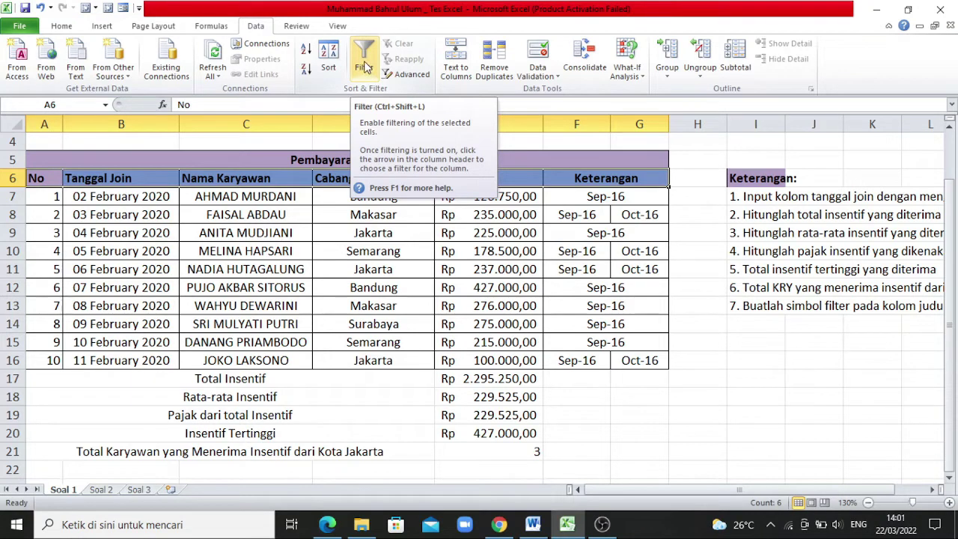
click(365, 67)
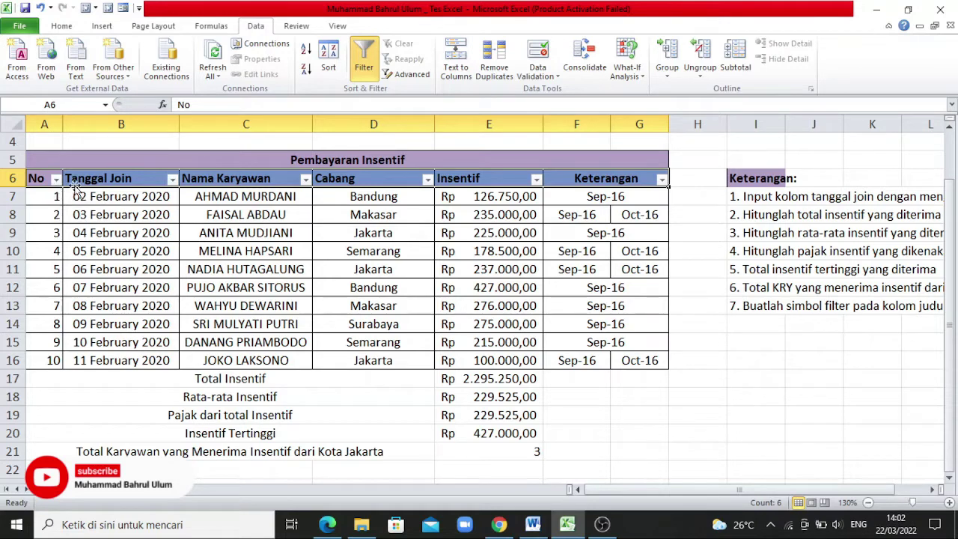
click(173, 181)
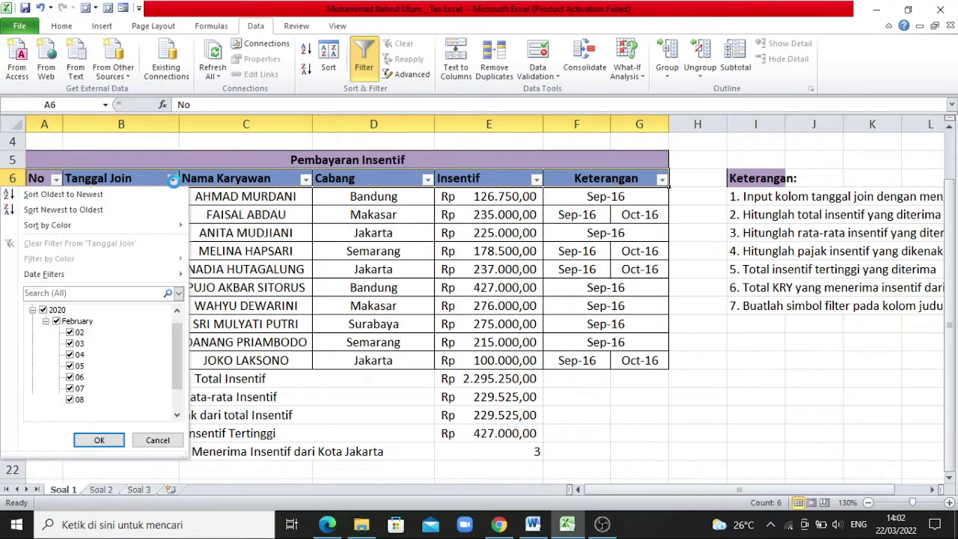
click(58, 322)
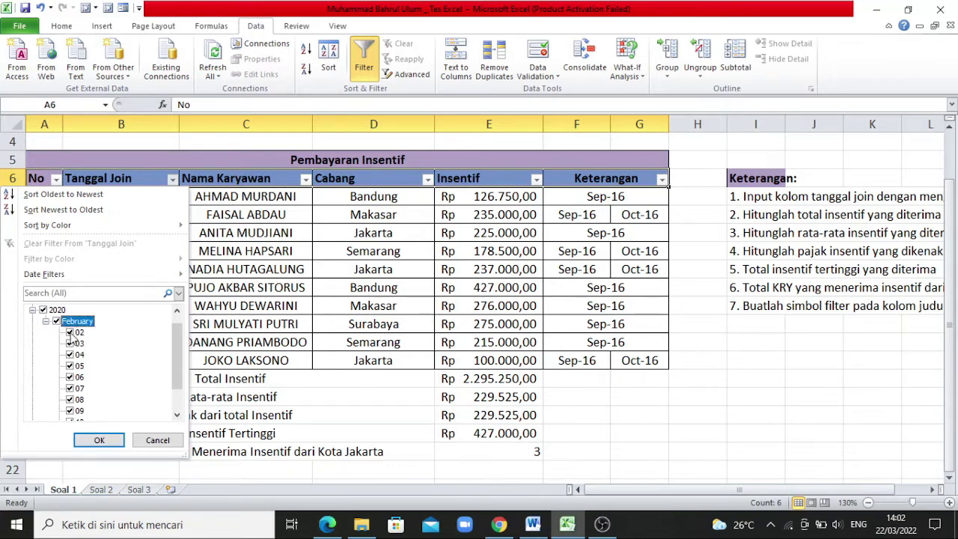
click(70, 332)
click(69, 344)
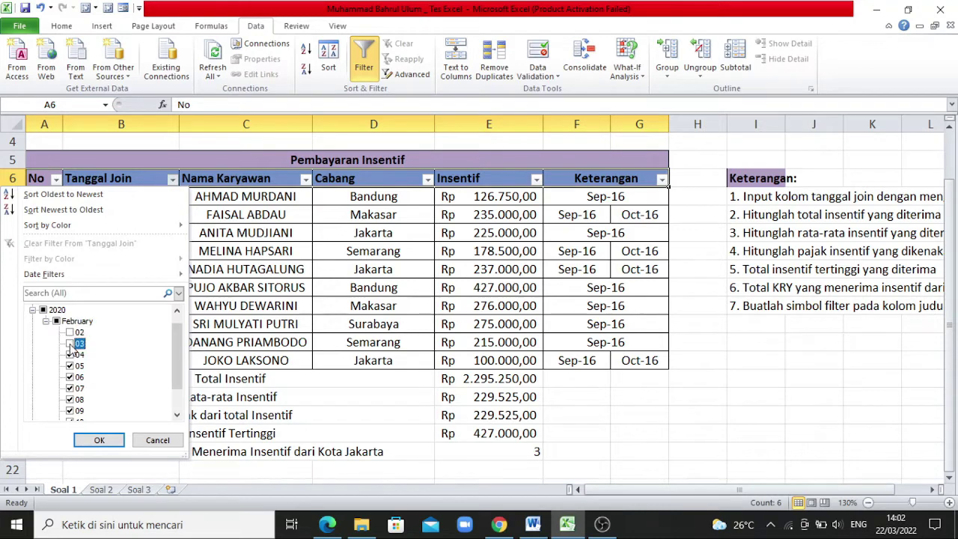
click(70, 388)
click(70, 377)
click(69, 366)
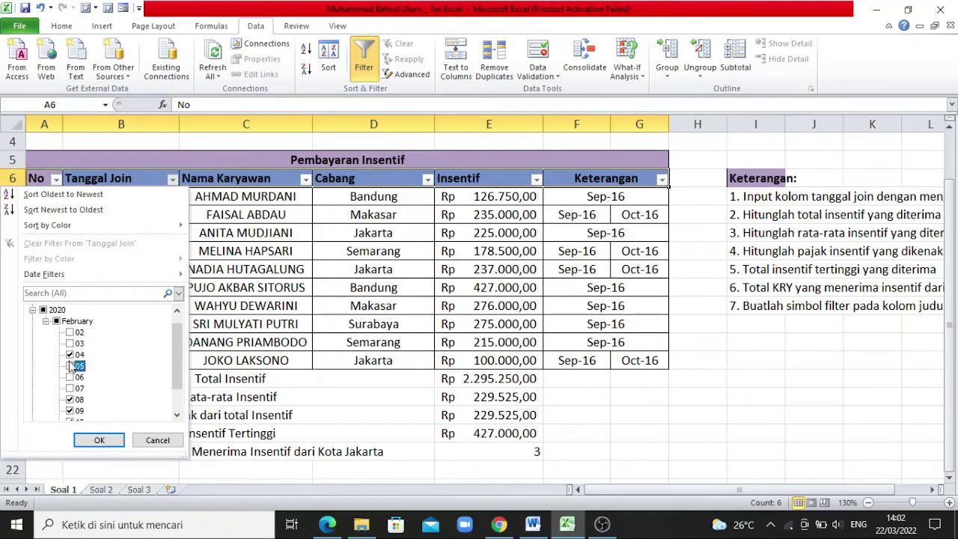
click(69, 355)
scroll(116, 382, down, 2)
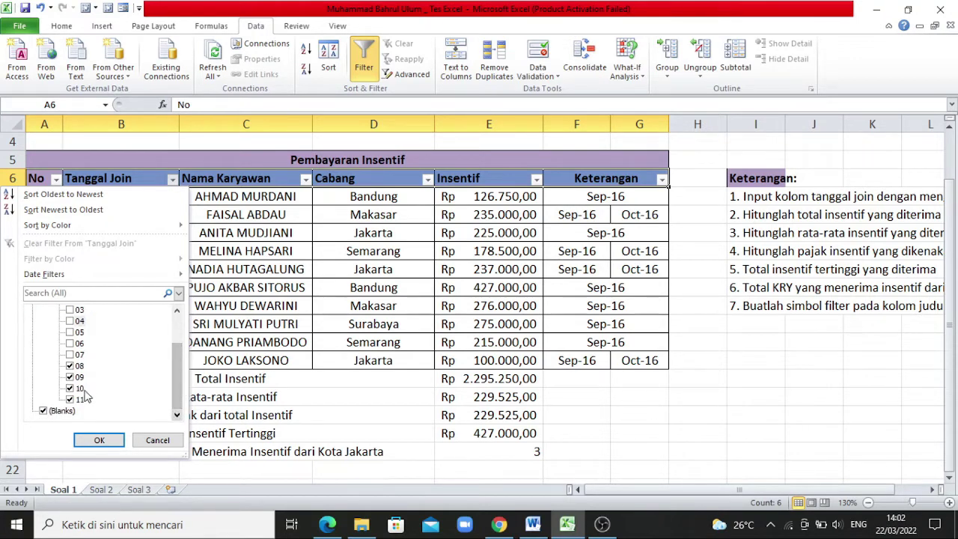
click(99, 441)
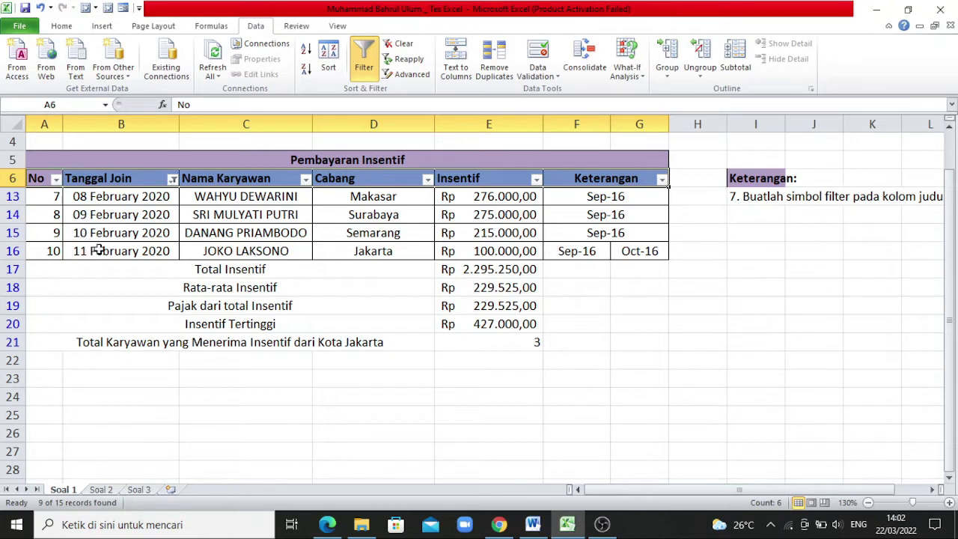
click(173, 181)
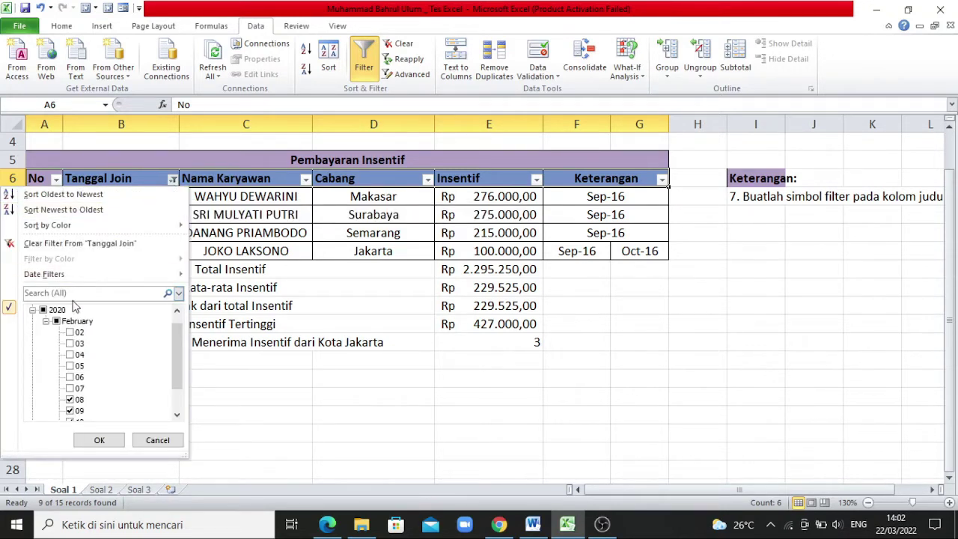
click(56, 321)
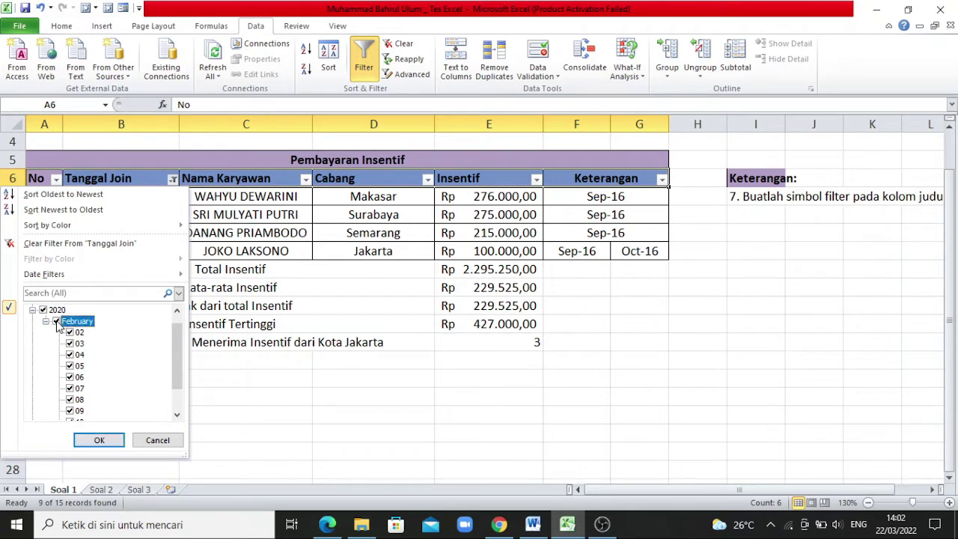
click(99, 441)
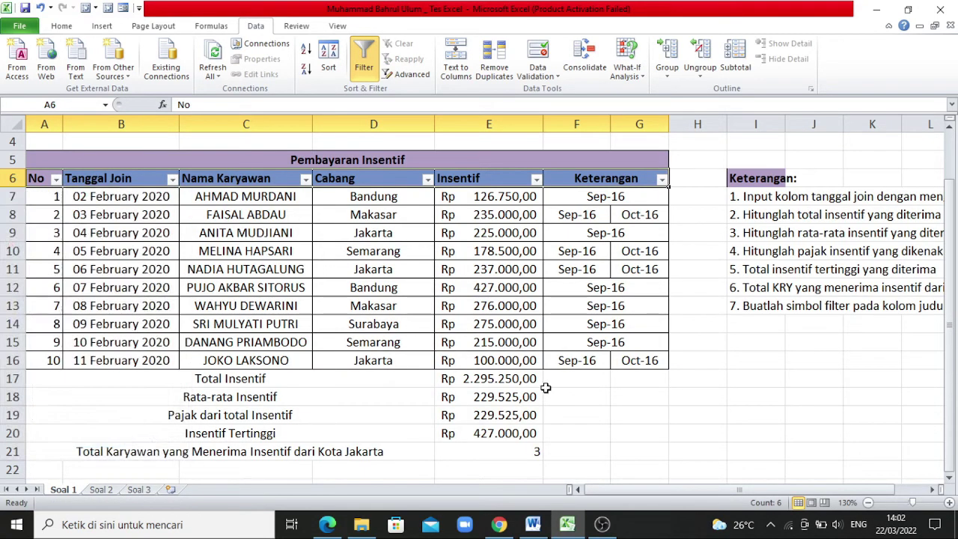
click(700, 360)
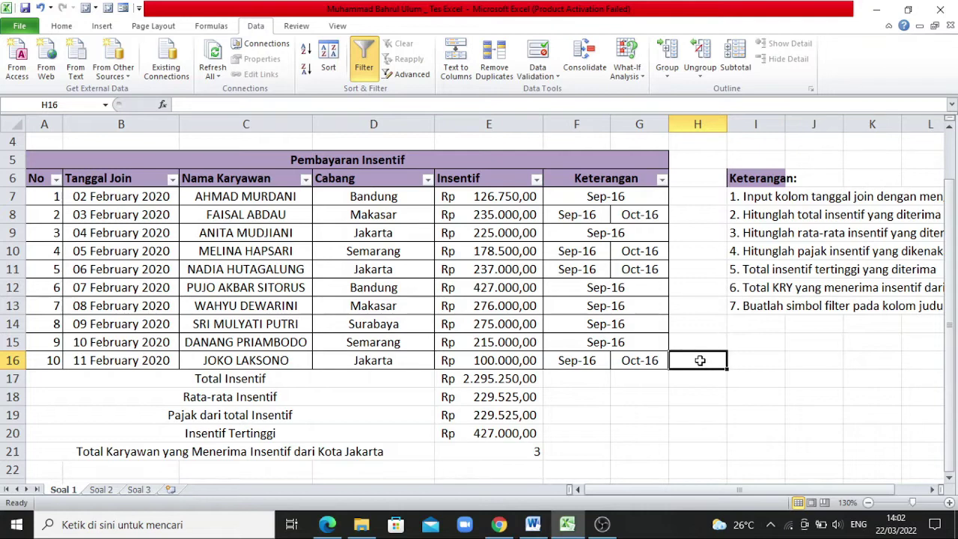
Switch to the Soal 2 sheet and select cell C7 for the uppercase formula
click(108, 491)
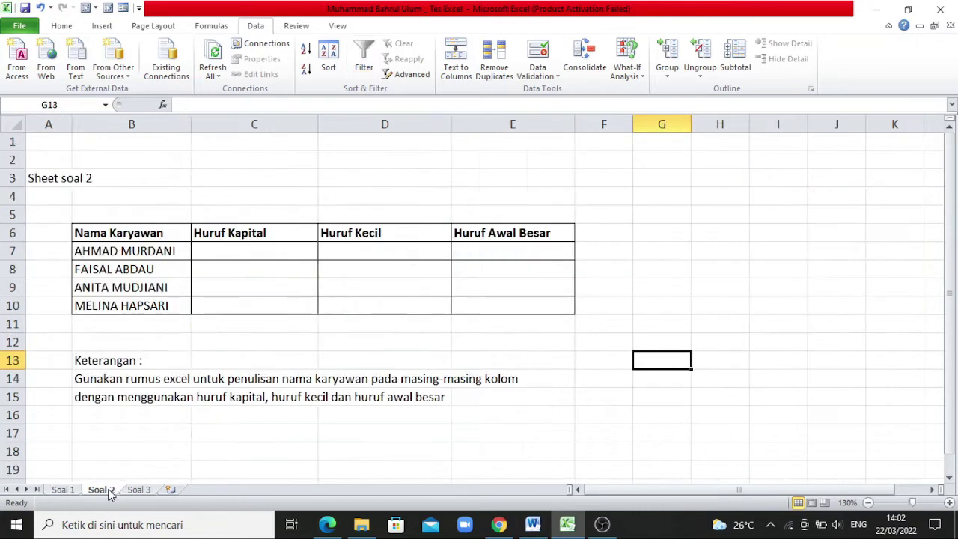
click(830, 337)
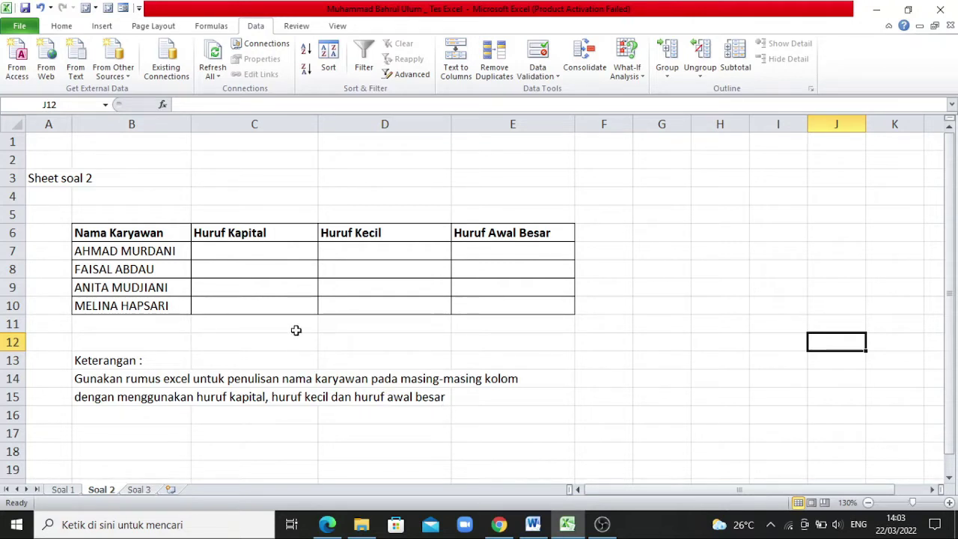
click(236, 254)
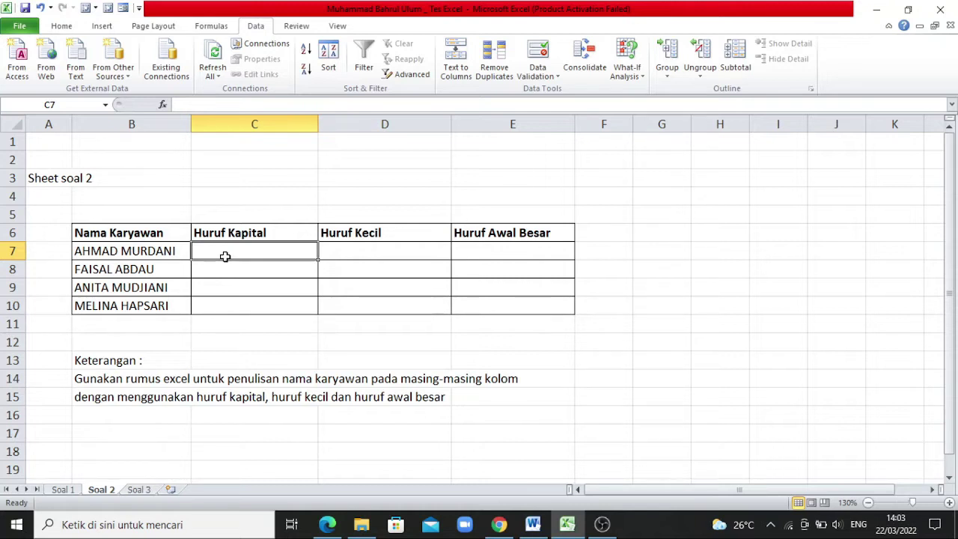
Enter =UPPER(B7) in C7 to show the first name in uppercase
text(=up)
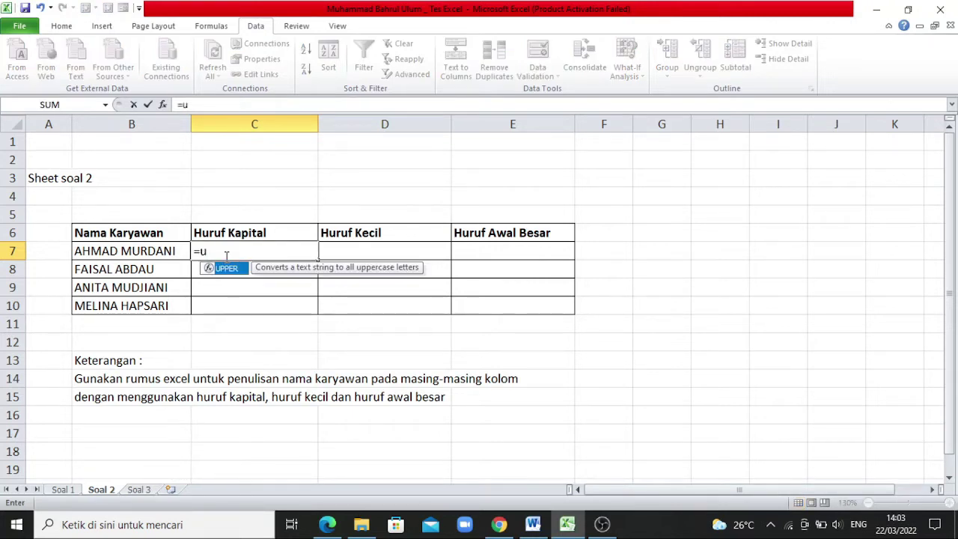
key(BackSpace)
key(BackSpace)
text(I)
key(BackSpace)
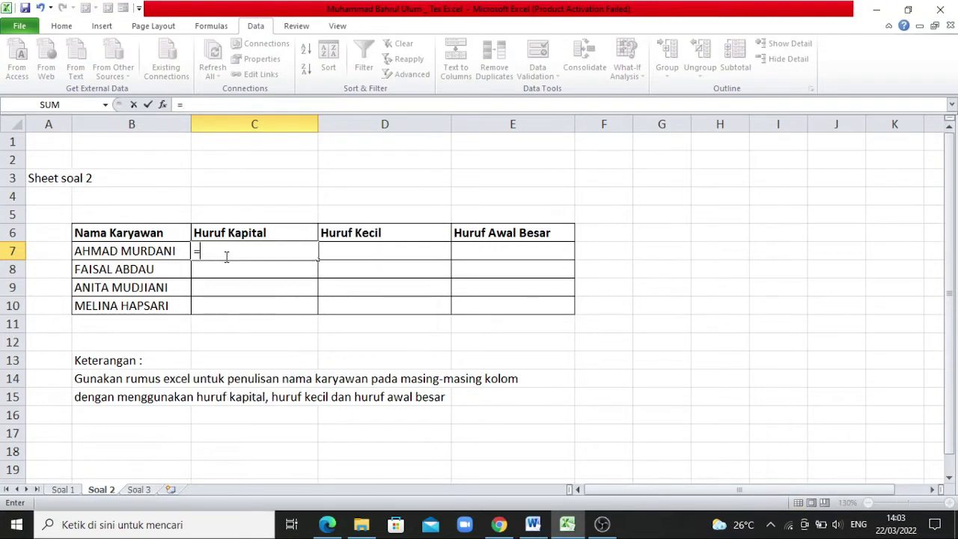
text(UPPER)
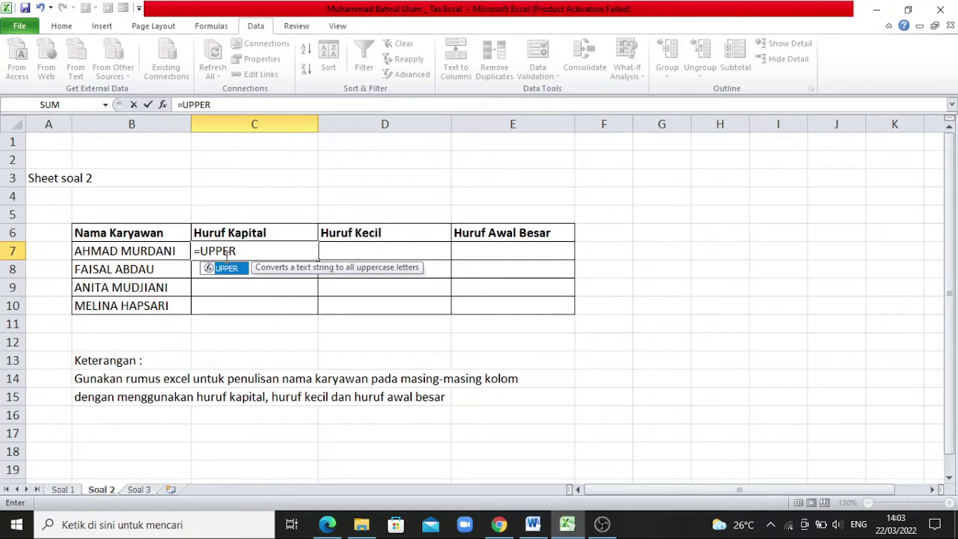
text(()
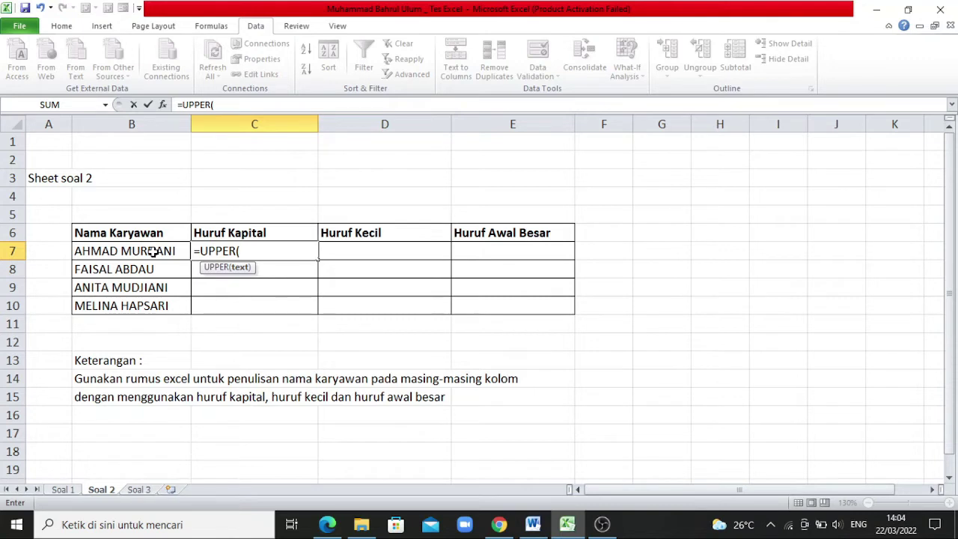
click(152, 252)
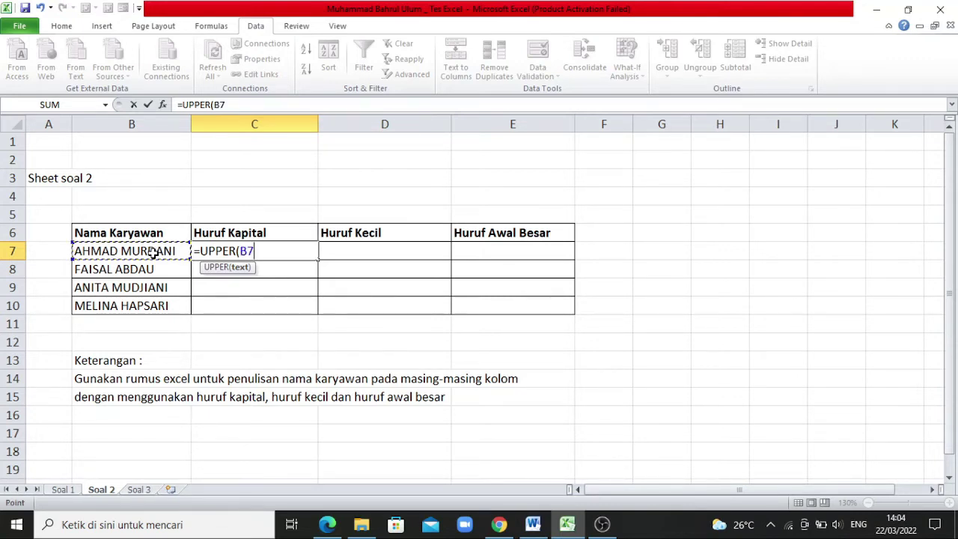
text())
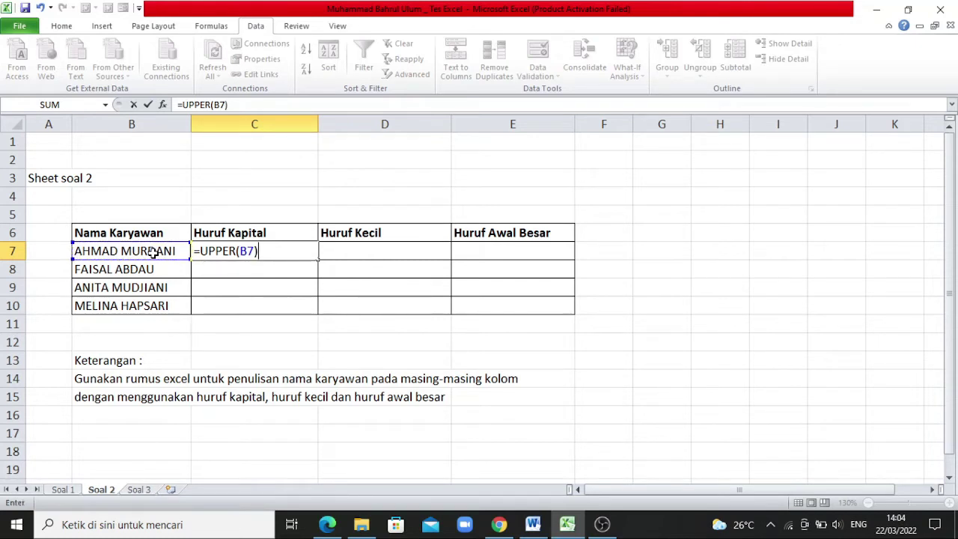
key(Return)
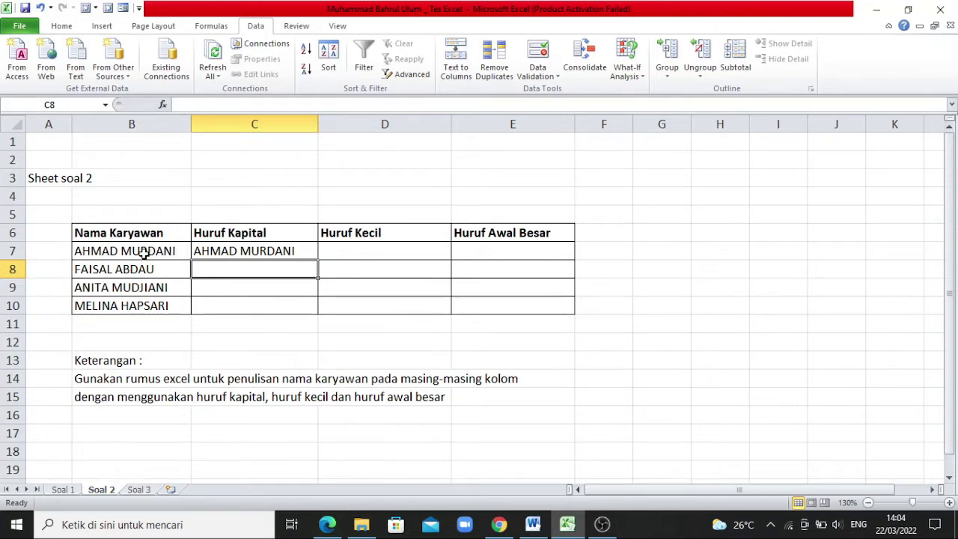
Copy the UPPER formula from C7 down through C10
click(144, 254)
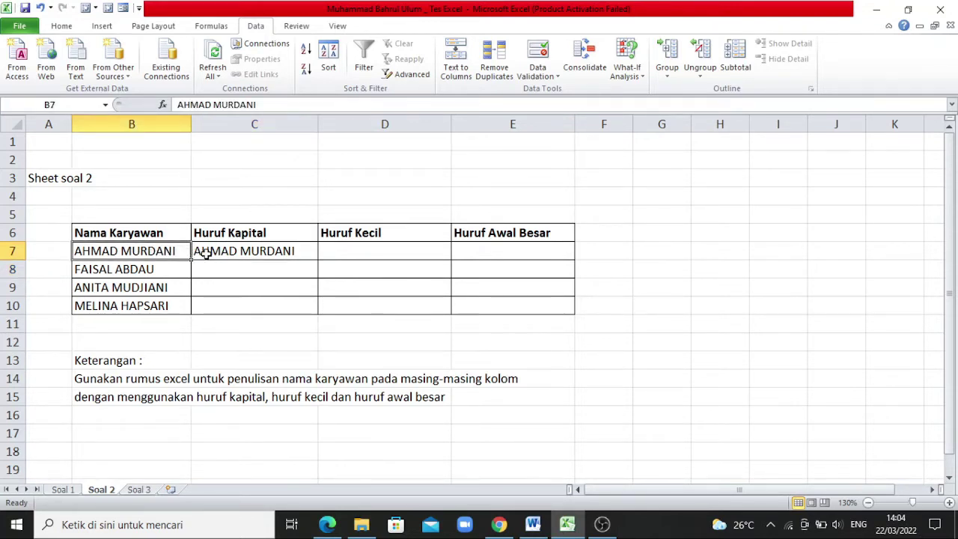
click(203, 255)
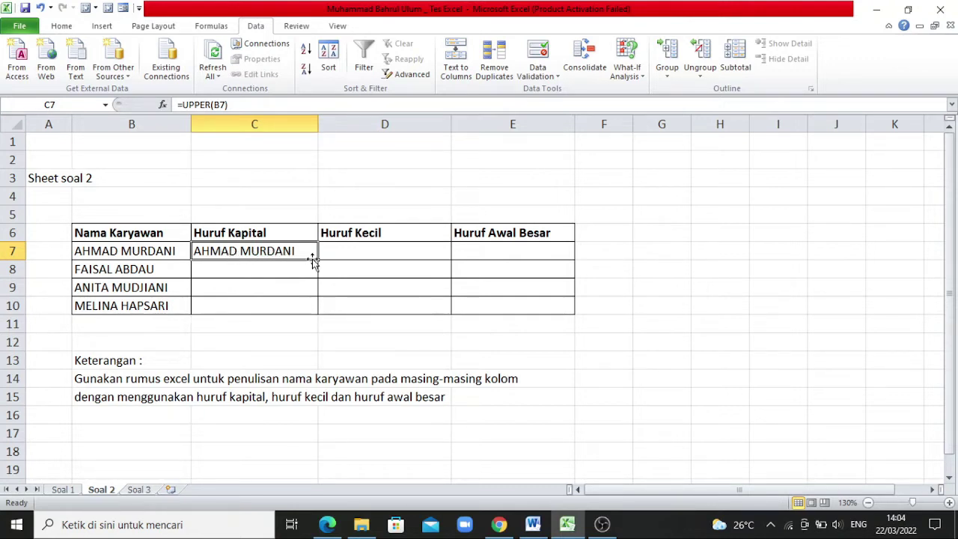
drag(320, 262, 320, 312)
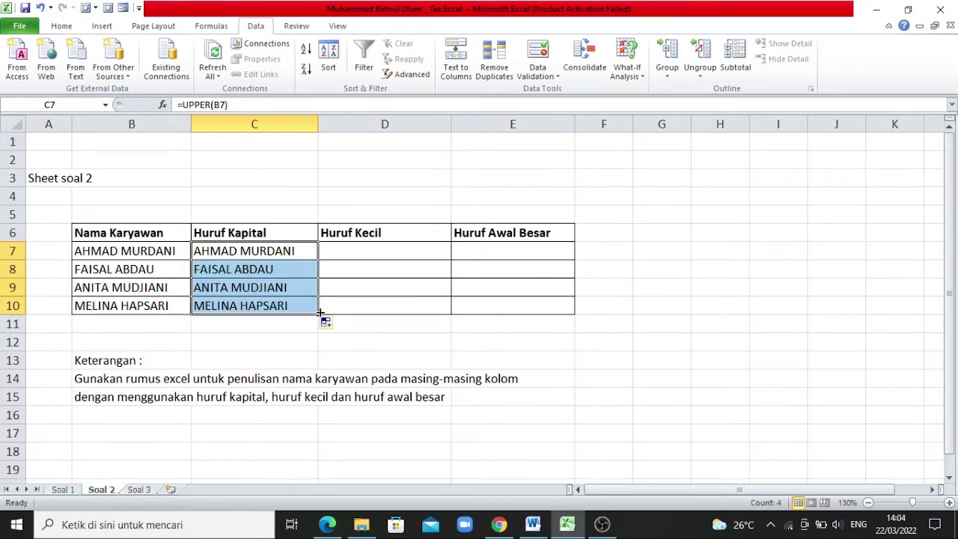
click(277, 288)
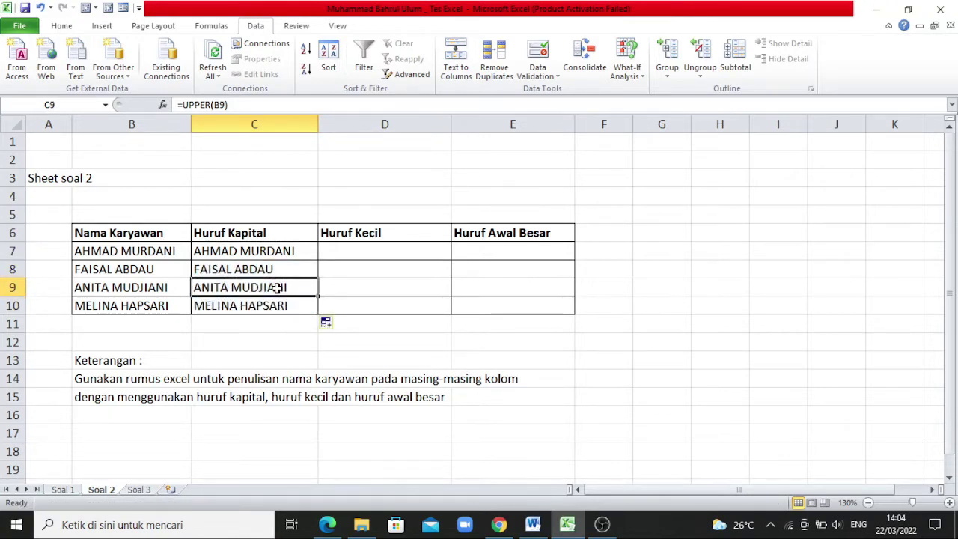
click(374, 249)
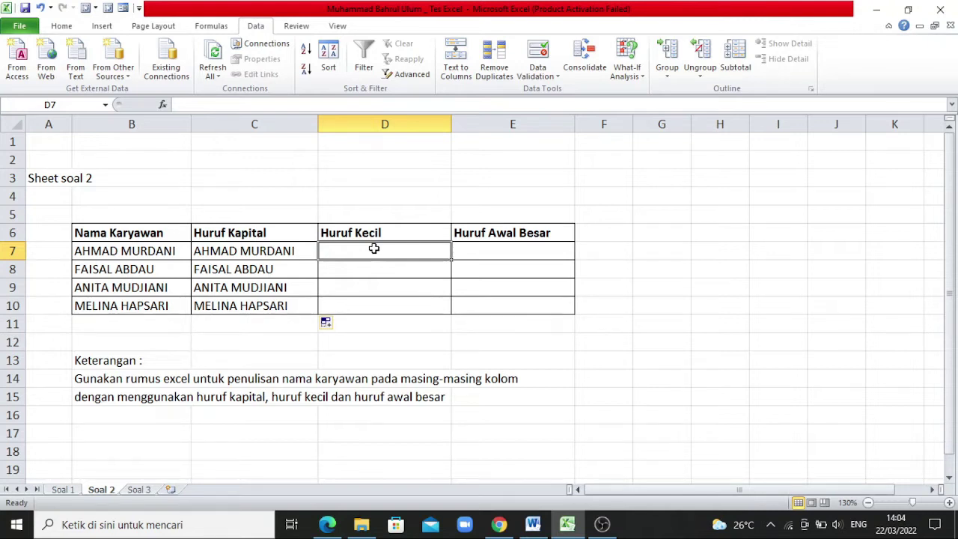
Enter =LOWER(B7) in D7 and copy it down to D10
text(=)
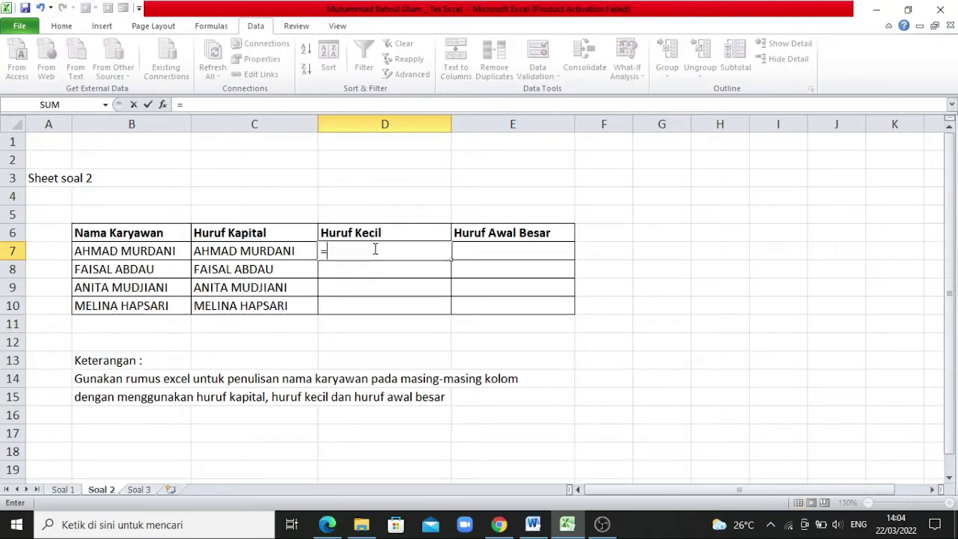
text(LO)
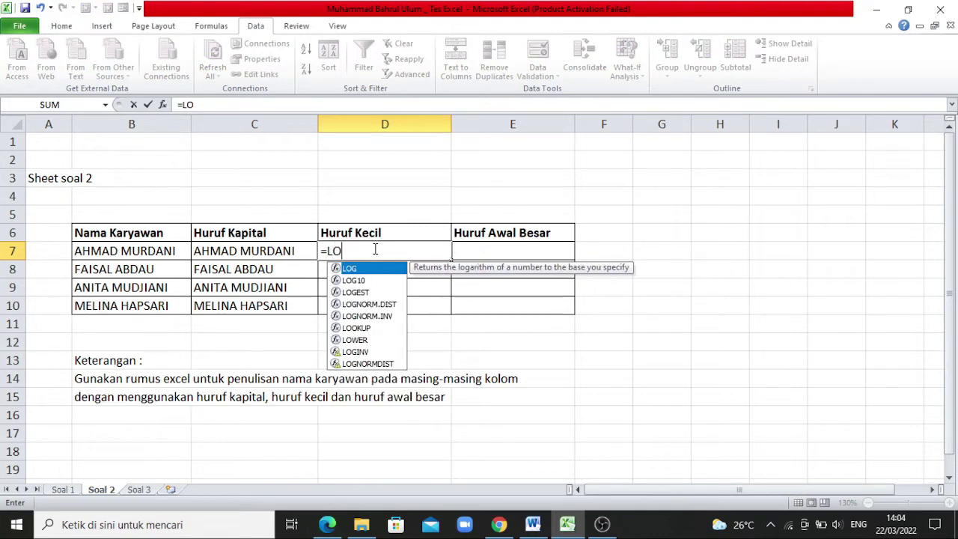
text(WER)
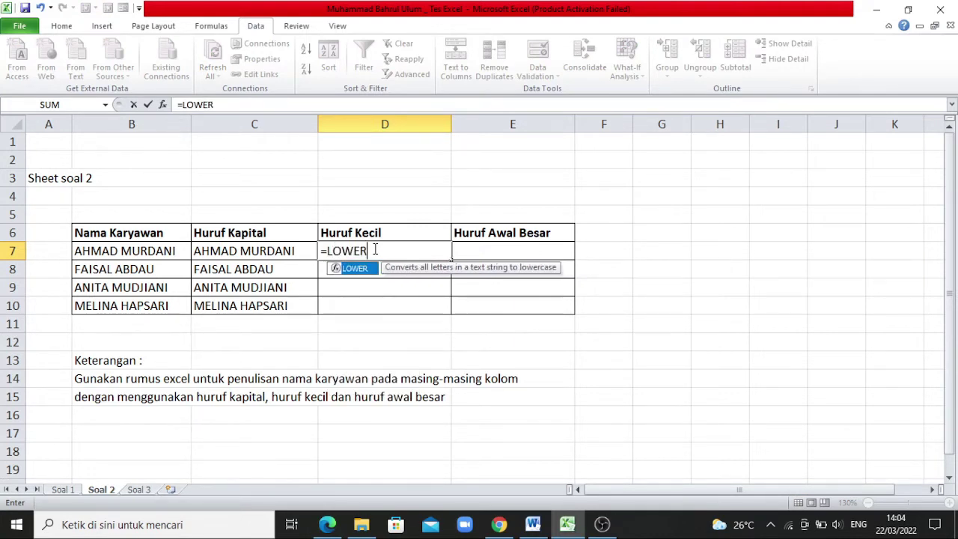
text(()
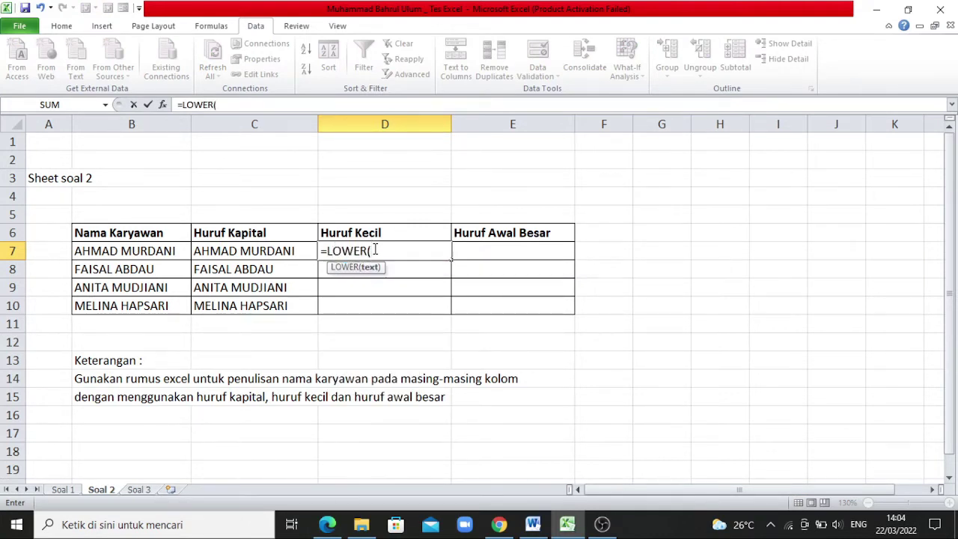
click(165, 253)
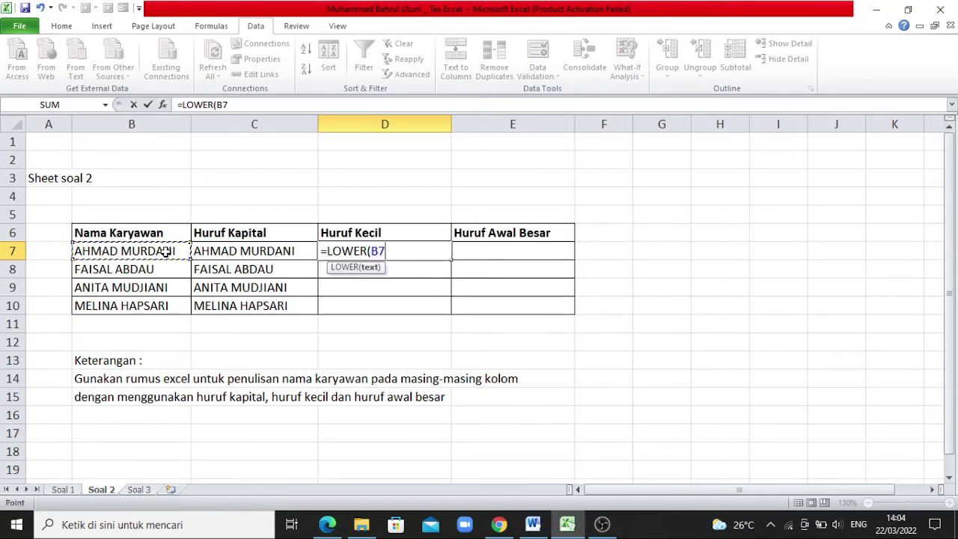
text())
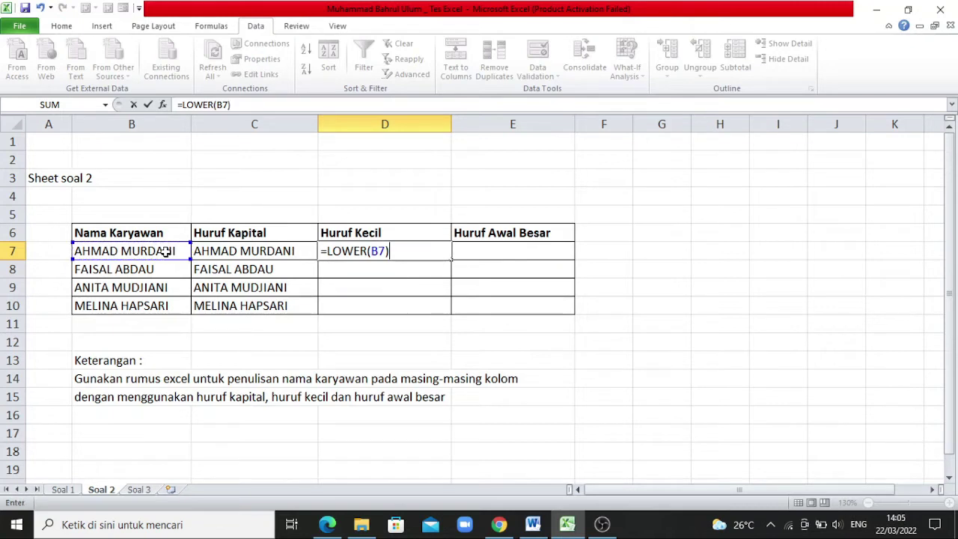
key(Return)
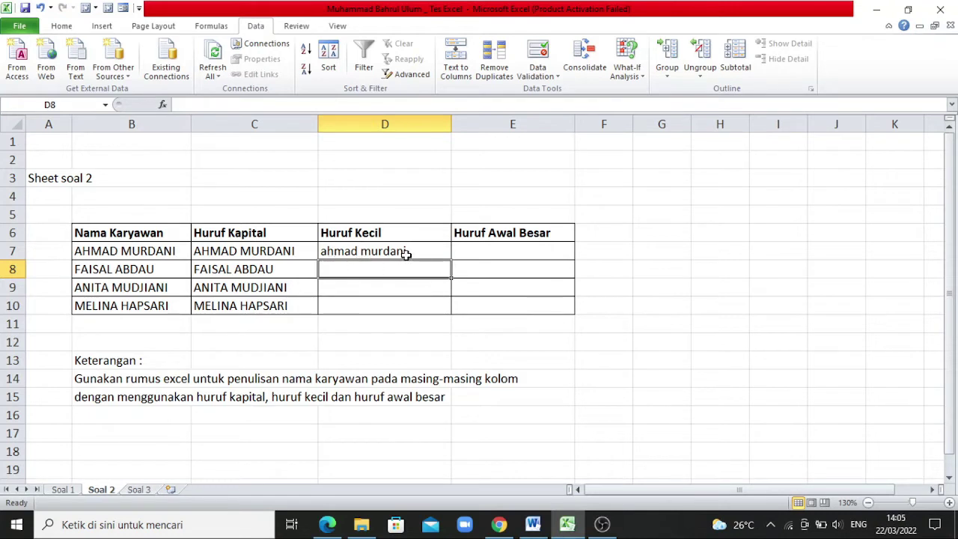
click(432, 251)
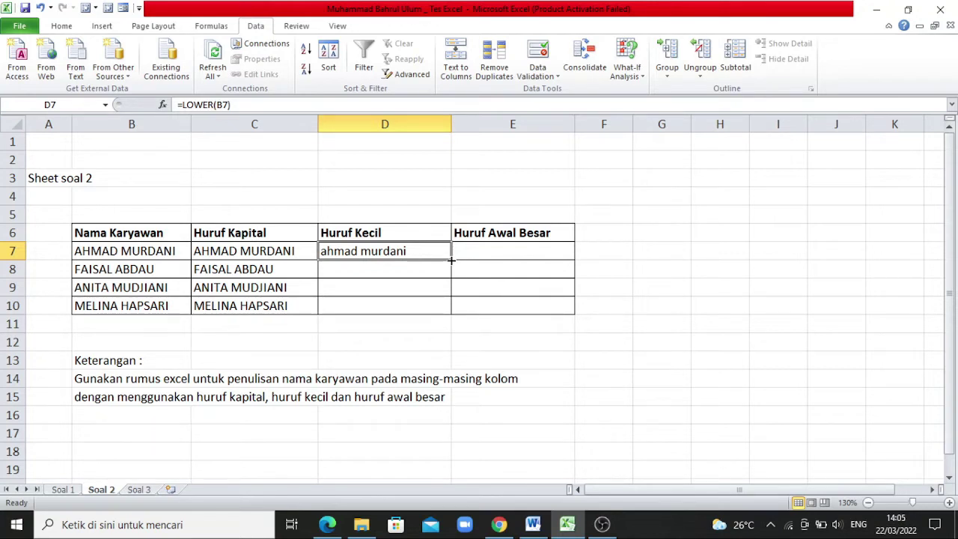
double_click(452, 260)
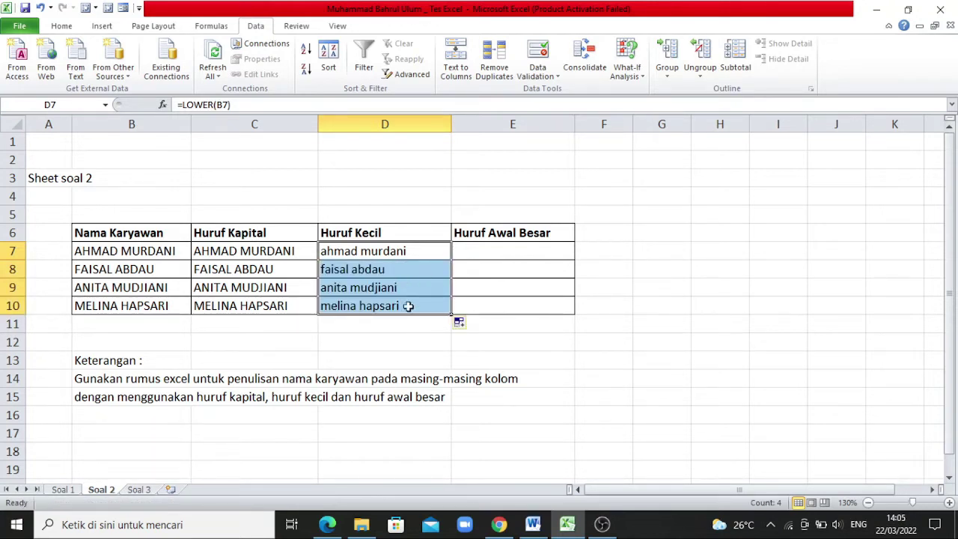
click(660, 306)
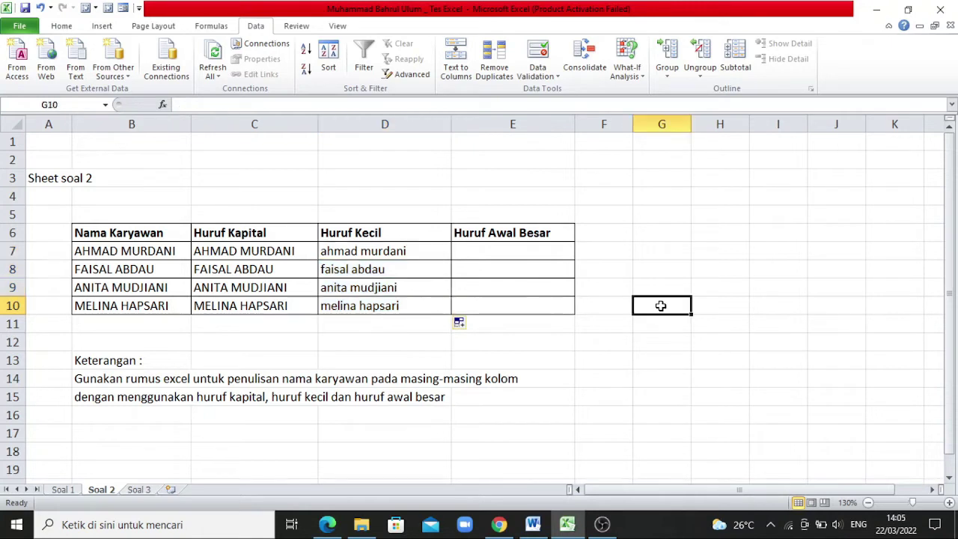
Enter =PROPER(B7) in E7 and fill it down to E10
click(548, 252)
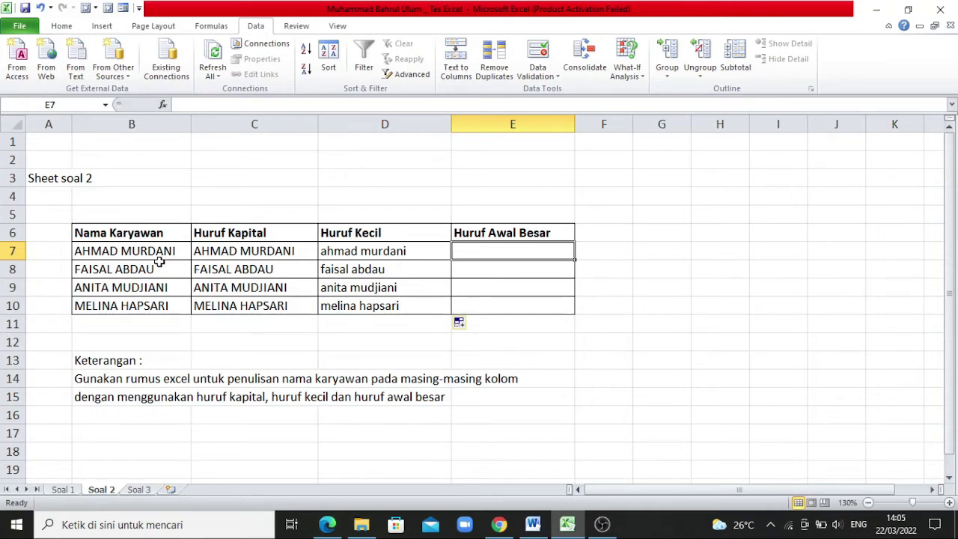
text(=PR)
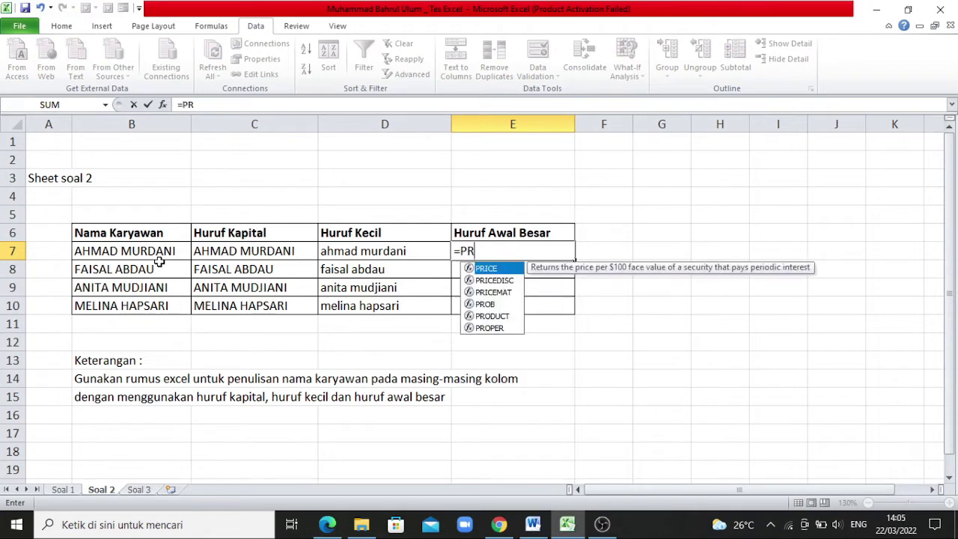
text(OPP)
key(BackSpace)
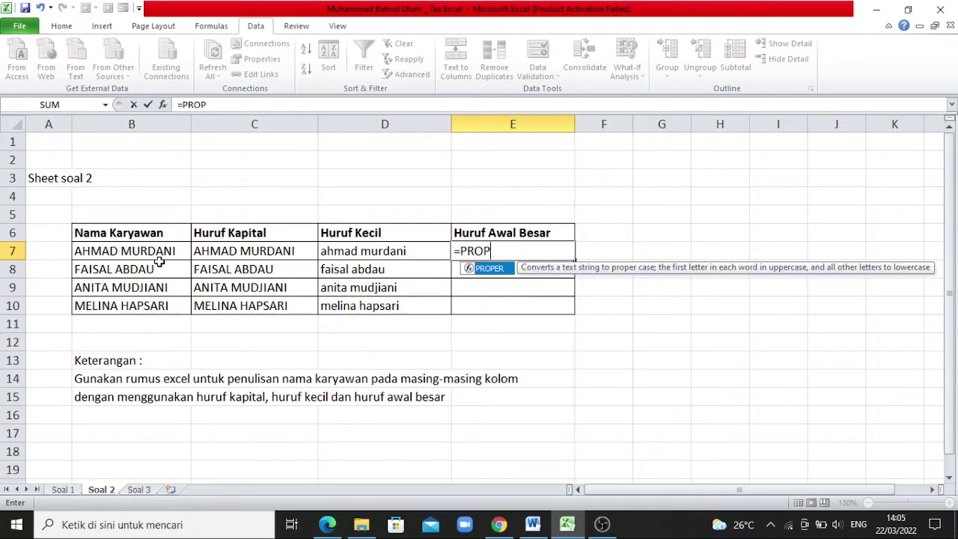
text(ER)
text(()
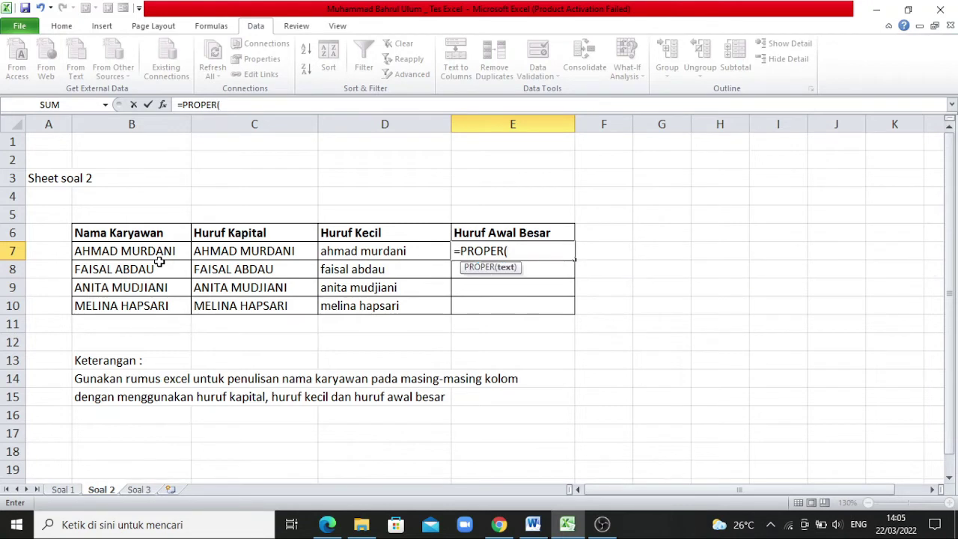
click(94, 252)
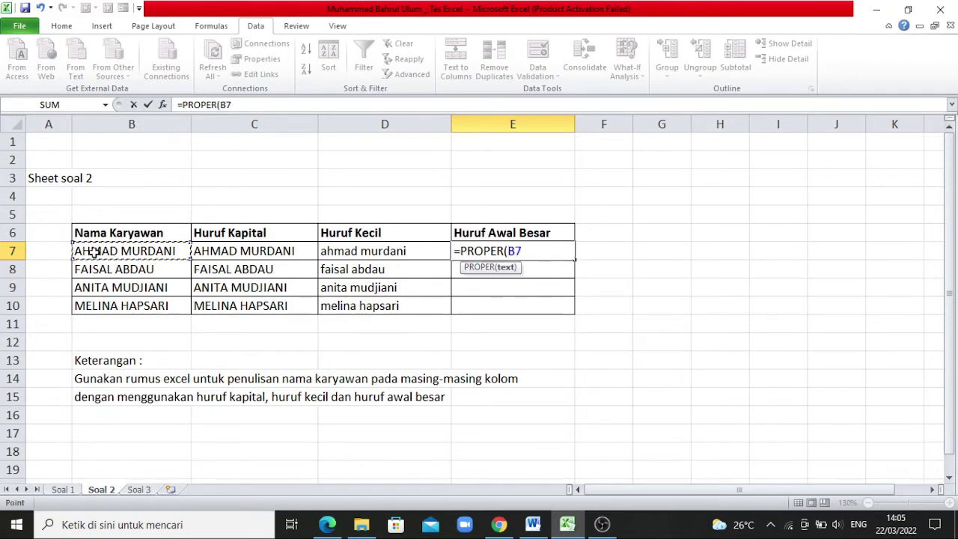
text())
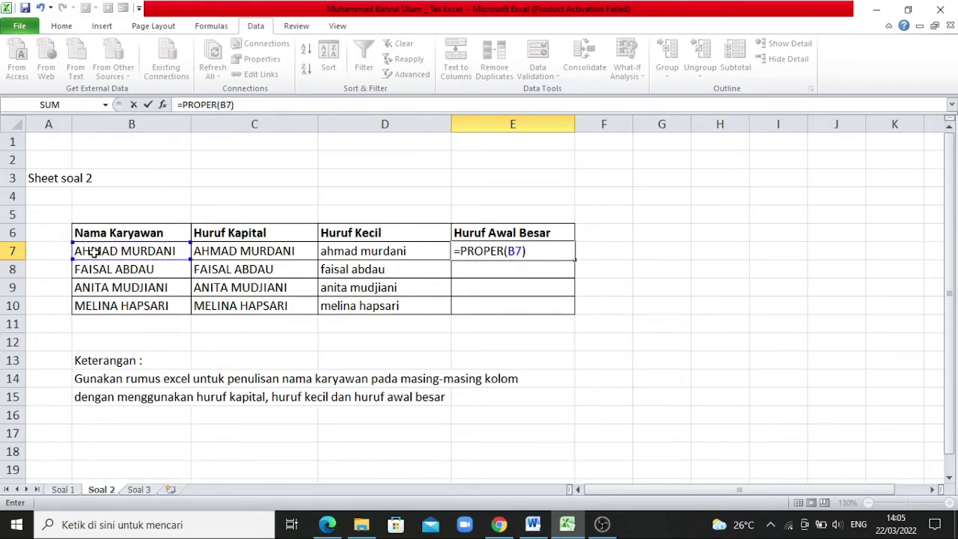
key(Return)
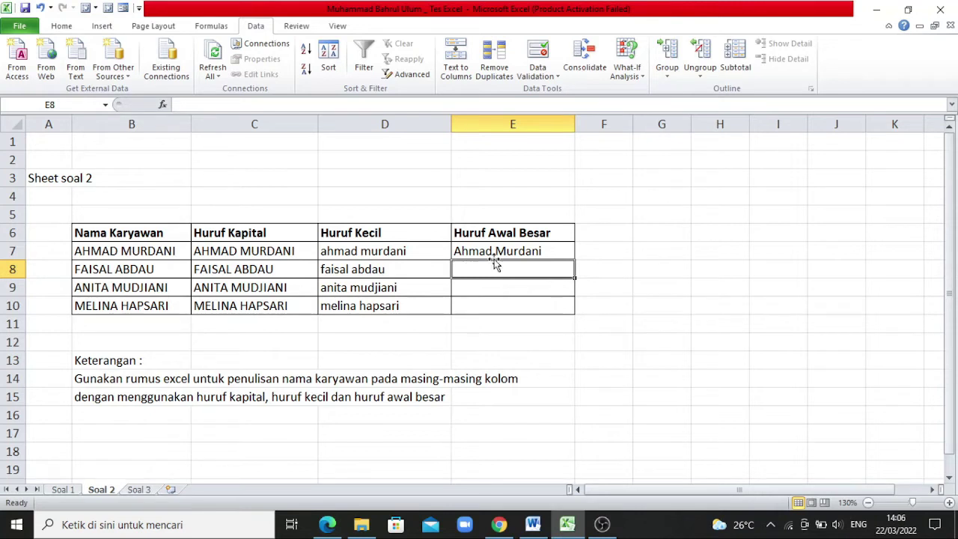
click(573, 255)
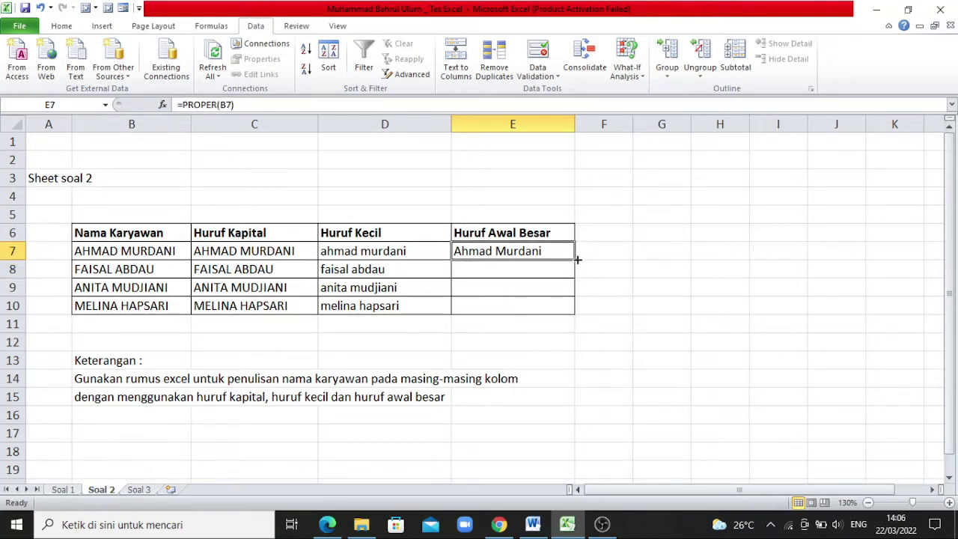
drag(578, 259, 577, 314)
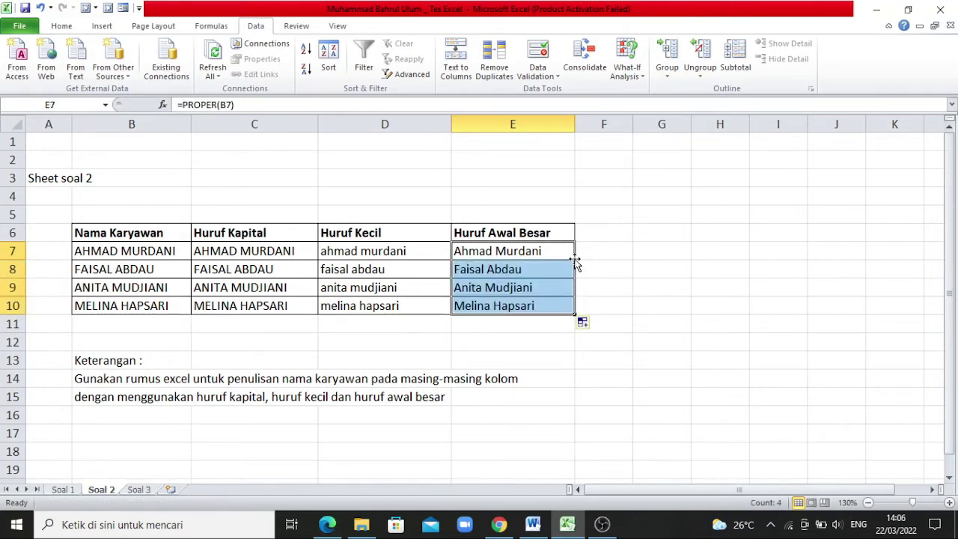
click(640, 283)
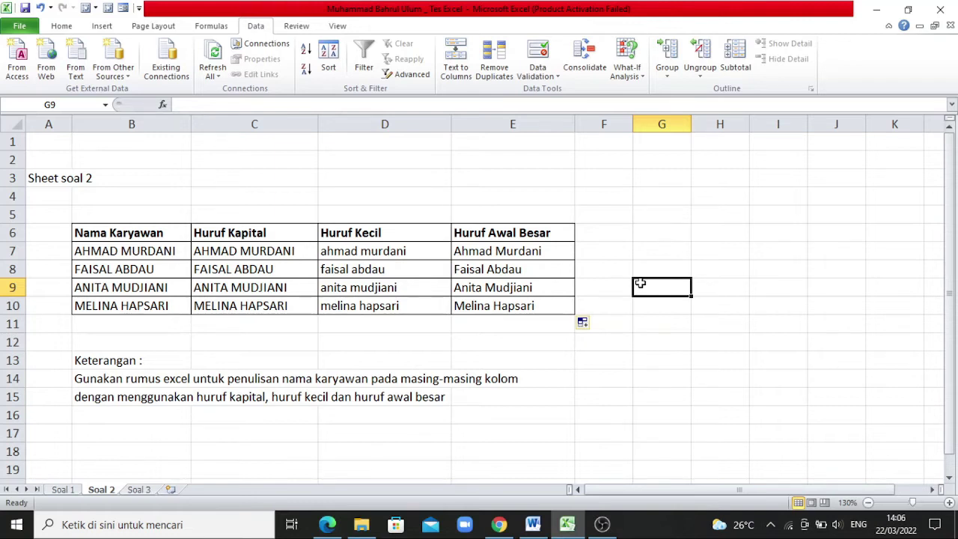
Check the Soal 1 incentive table, then return to the Soal 3 sheet
click(139, 491)
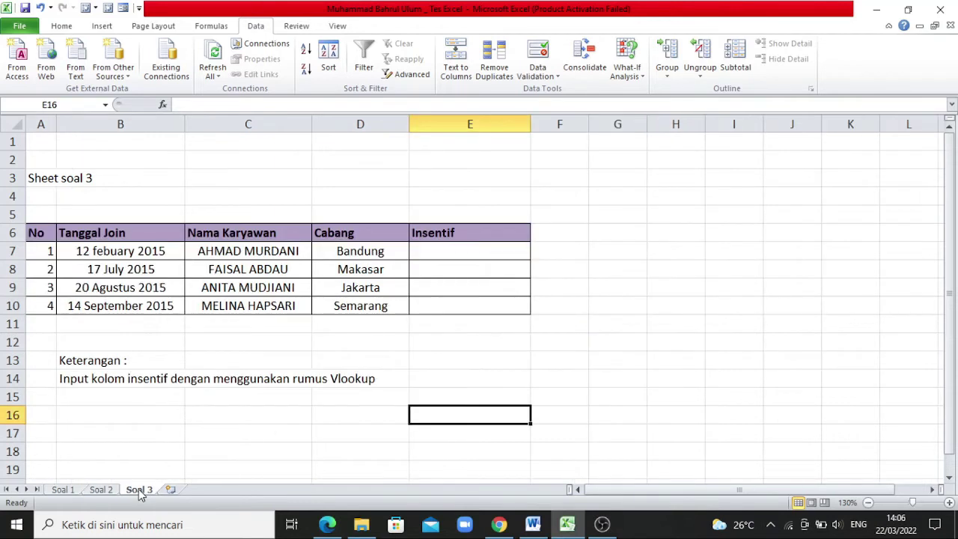
click(636, 320)
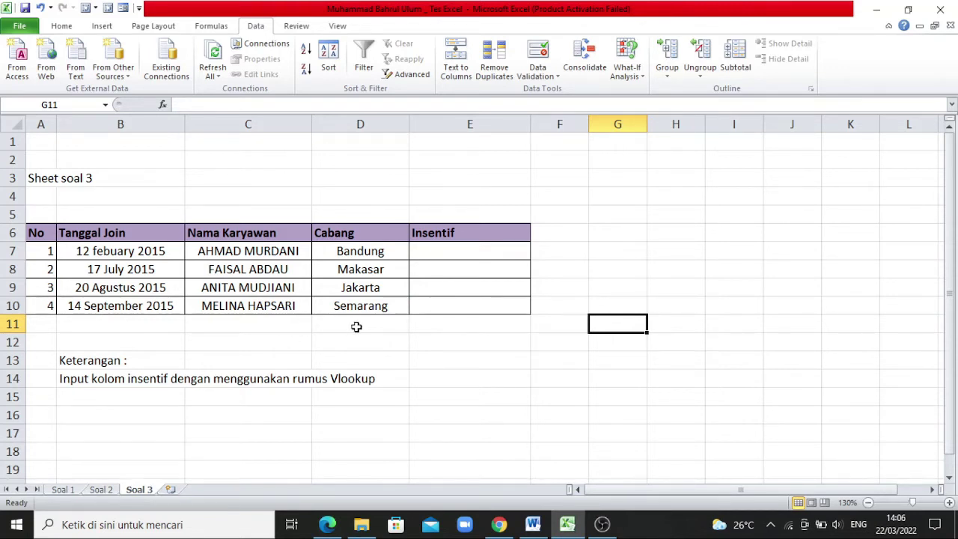
click(62, 490)
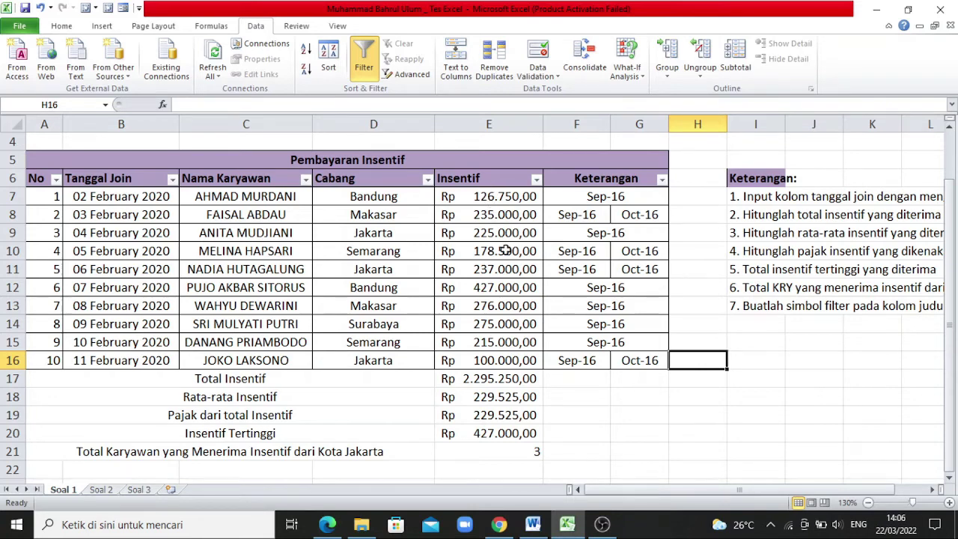
click(139, 490)
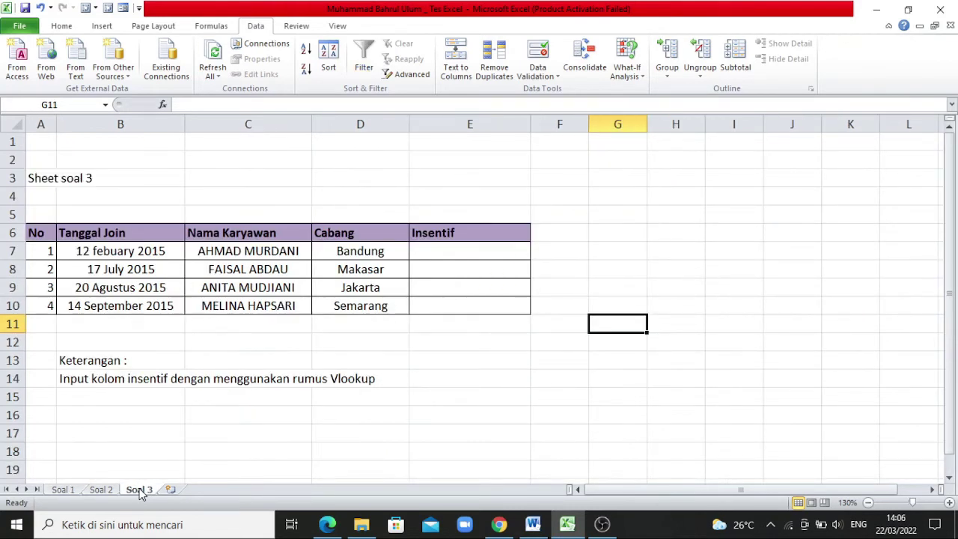
Start typing =VLOOKUP(C7; in cell E7, using the employee name as lookup value
click(462, 253)
text(=)
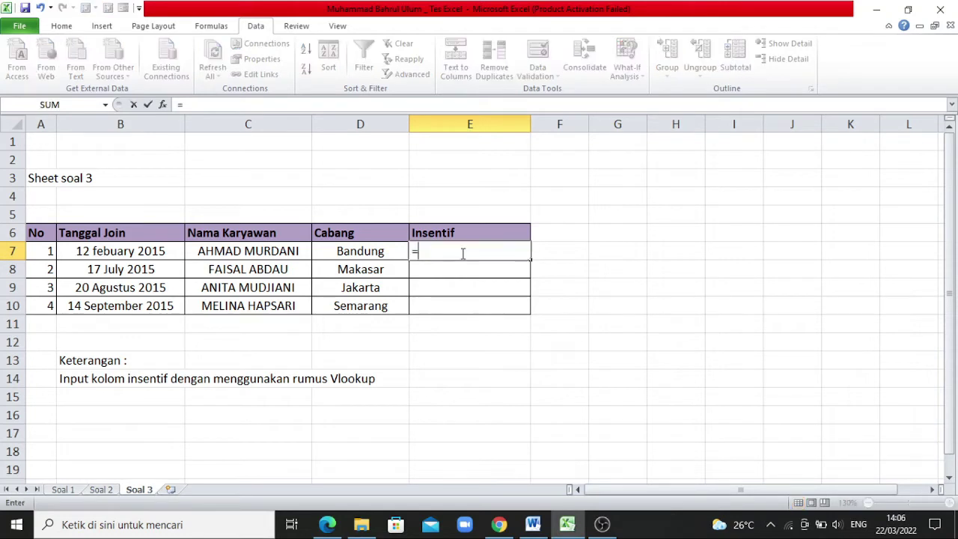
text(VL)
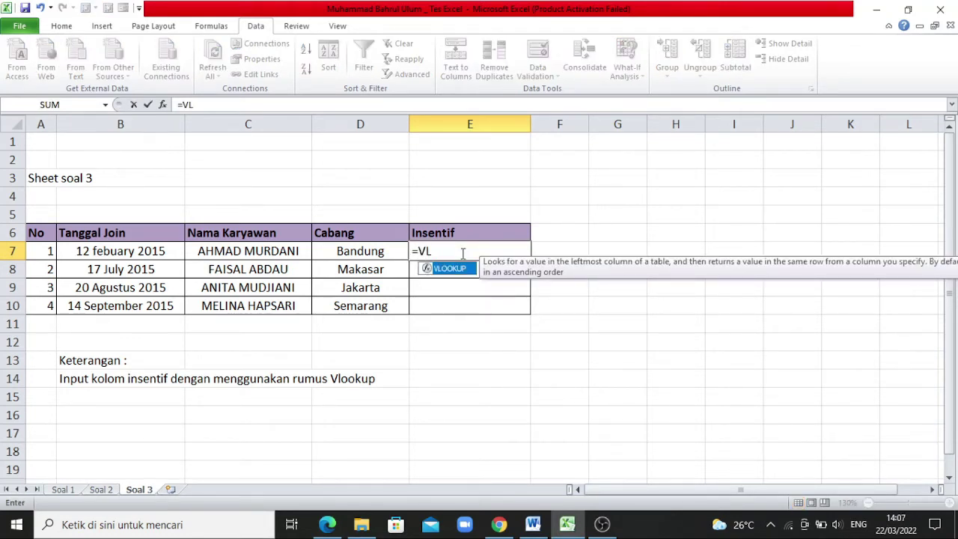
text(OOKUP)
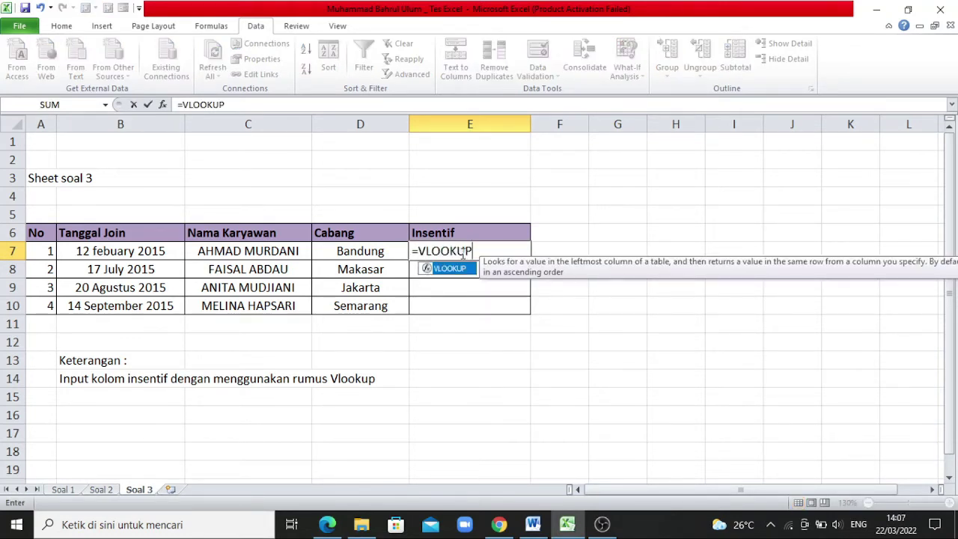
text(()
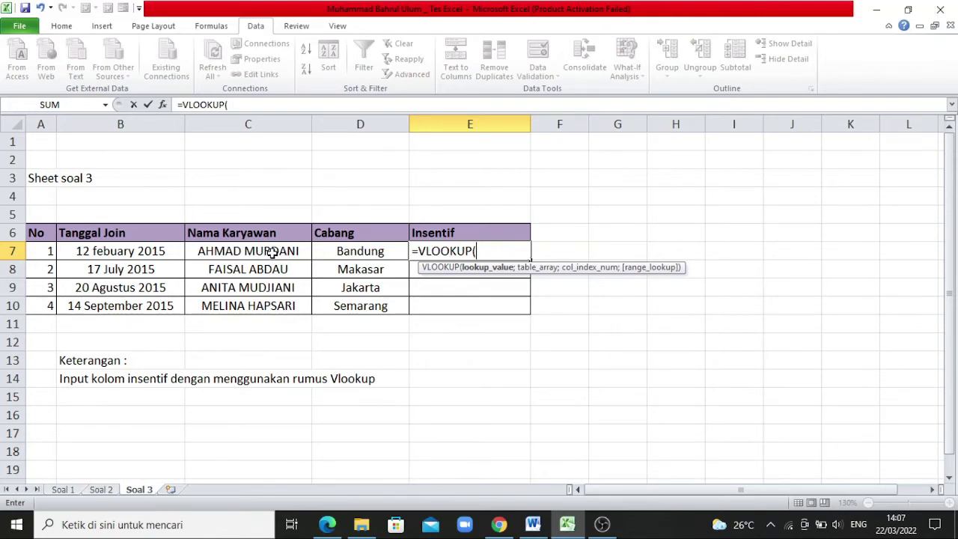
click(273, 253)
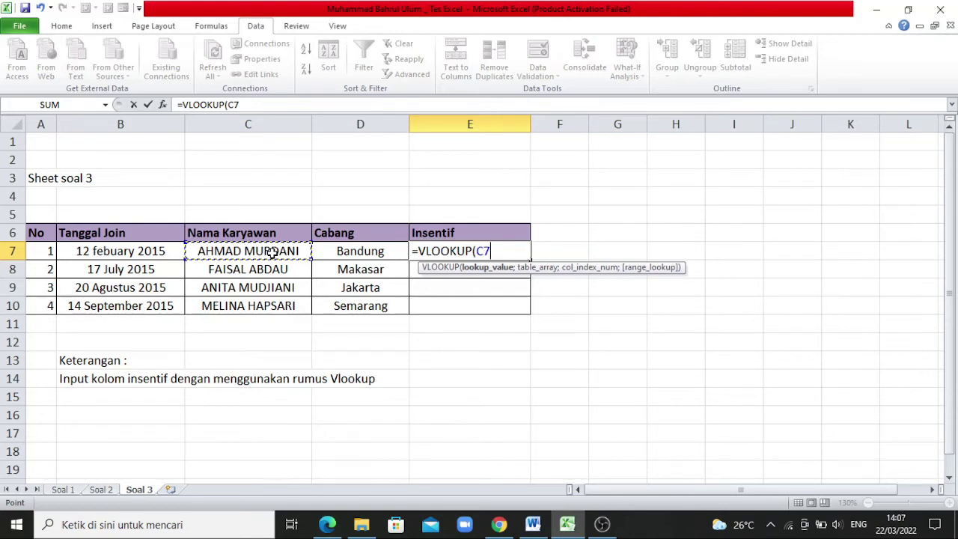
text(;)
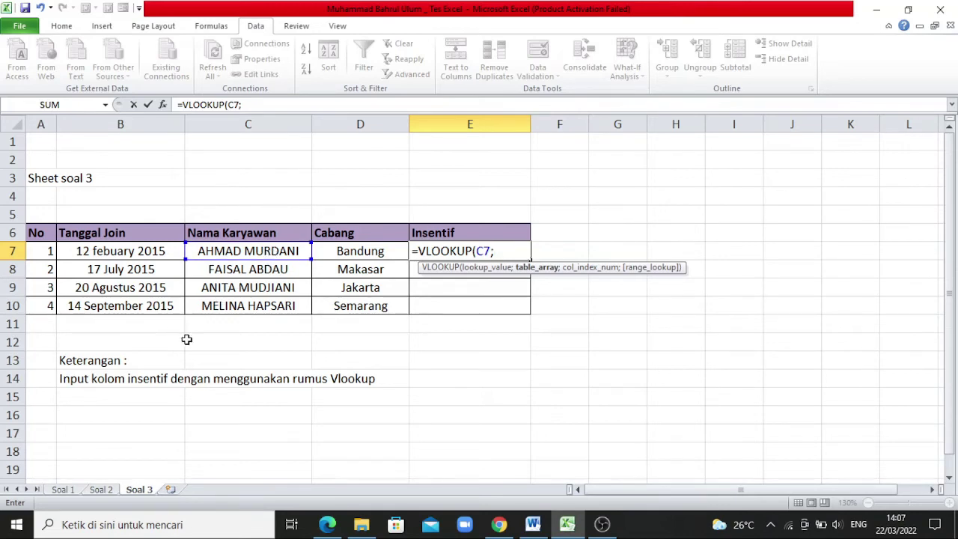
Complete the VLOOKUP with absolute Soal 1 range C7:E16, column 3 and exact match 0
click(65, 490)
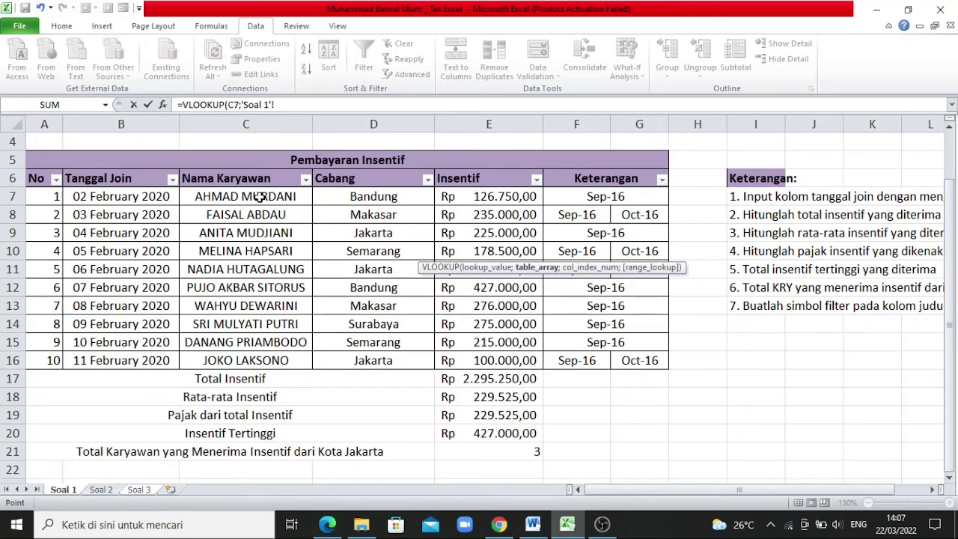
click(257, 196)
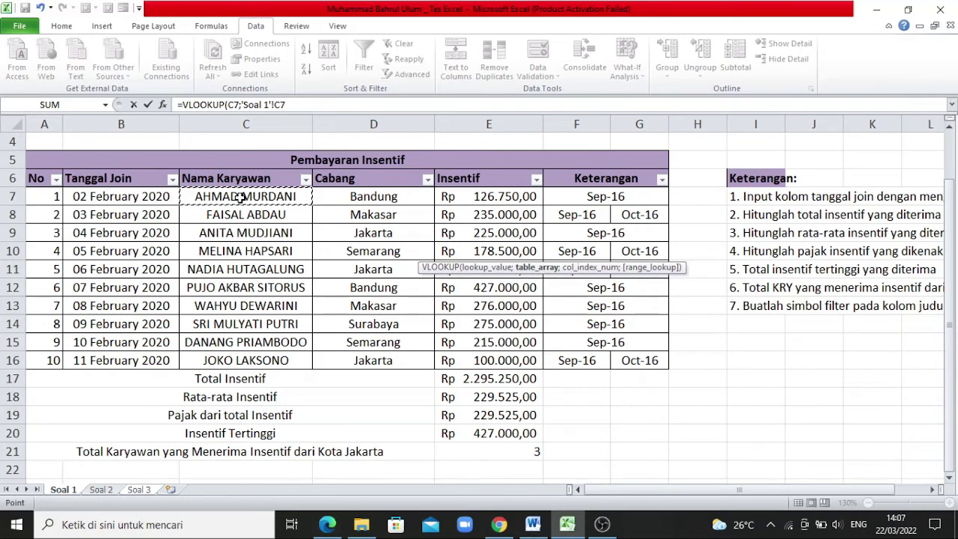
drag(241, 197, 453, 202)
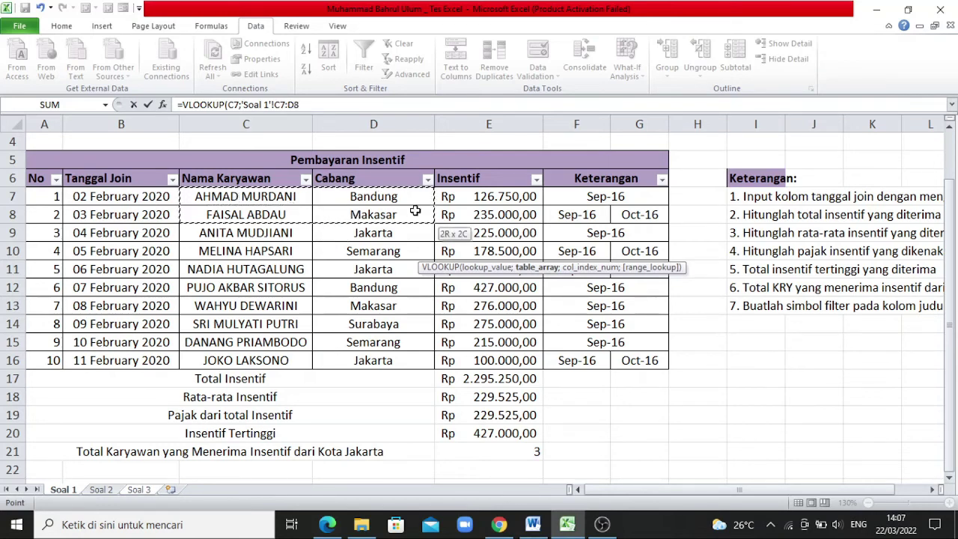
mouse_move(453, 202)
mouse_down()
mouse_move(476, 219)
mouse_move(481, 357)
mouse_up()
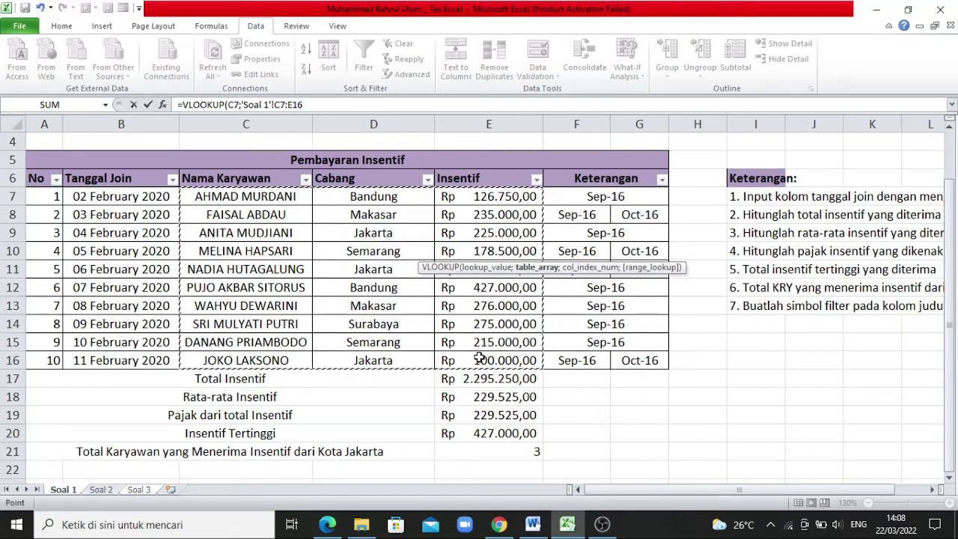
key(F4)
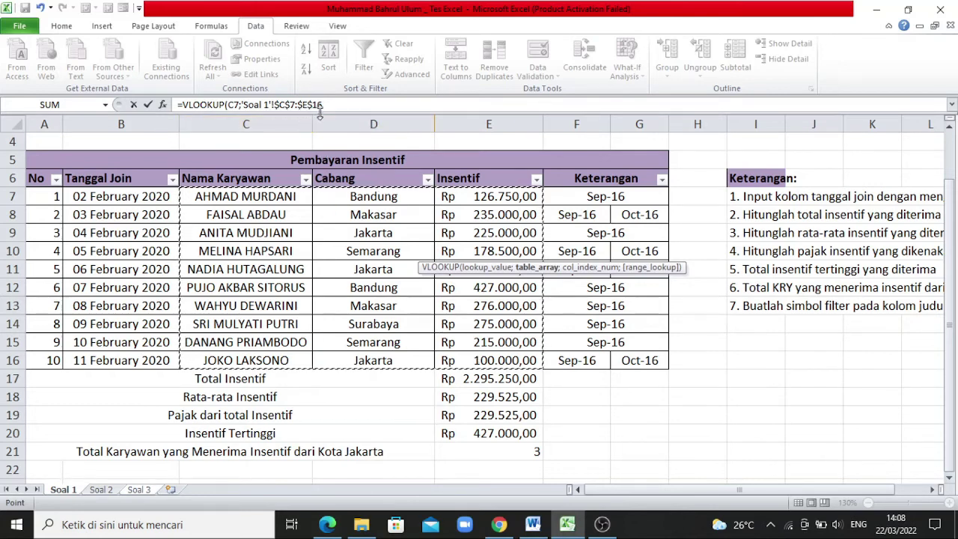
text(;)
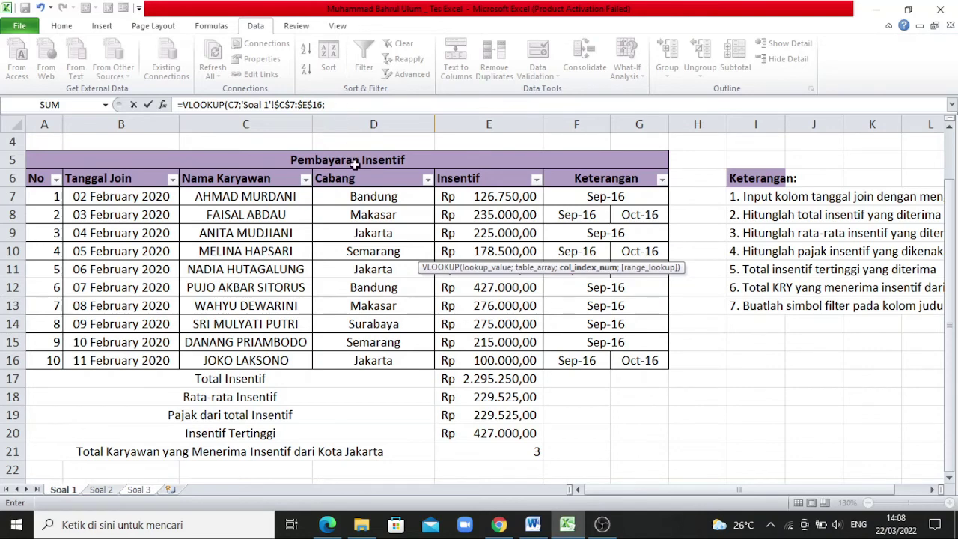
text(3)
text(;)
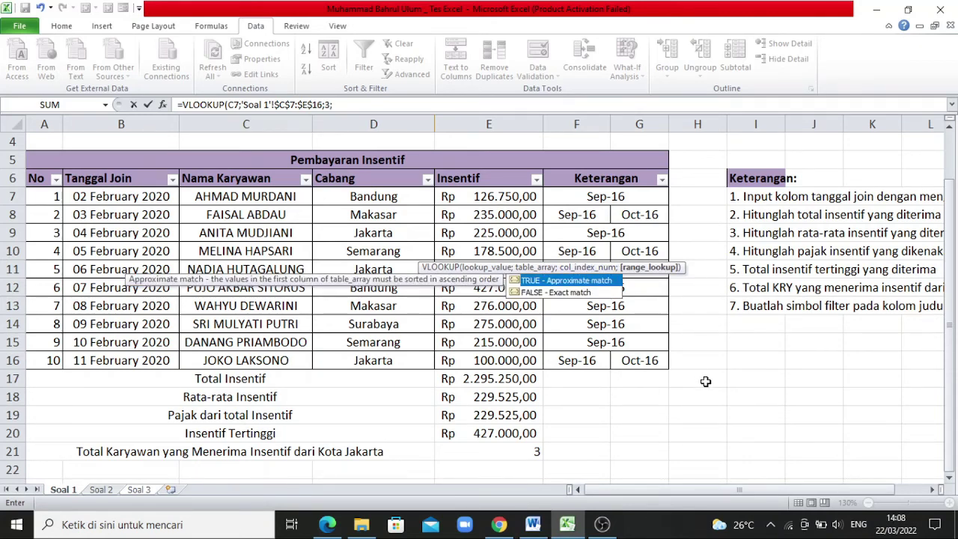
text(0)
text())
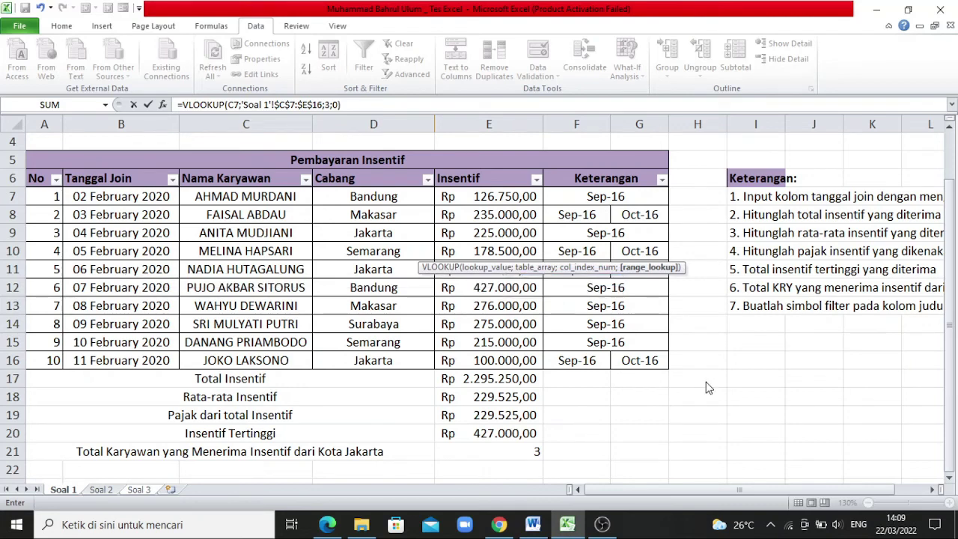
key(Return)
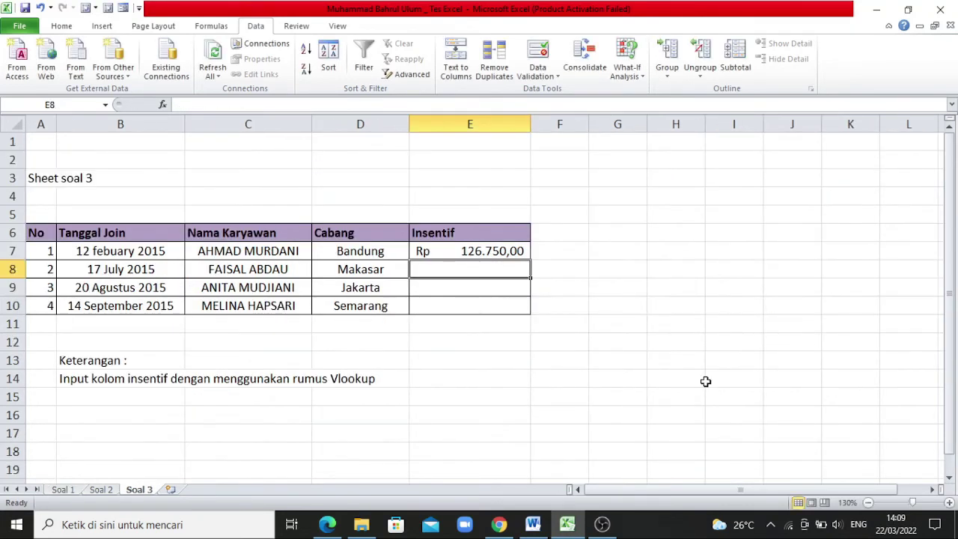
Fill the VLOOKUP formula from E7 down to E10 for all four employees
click(500, 251)
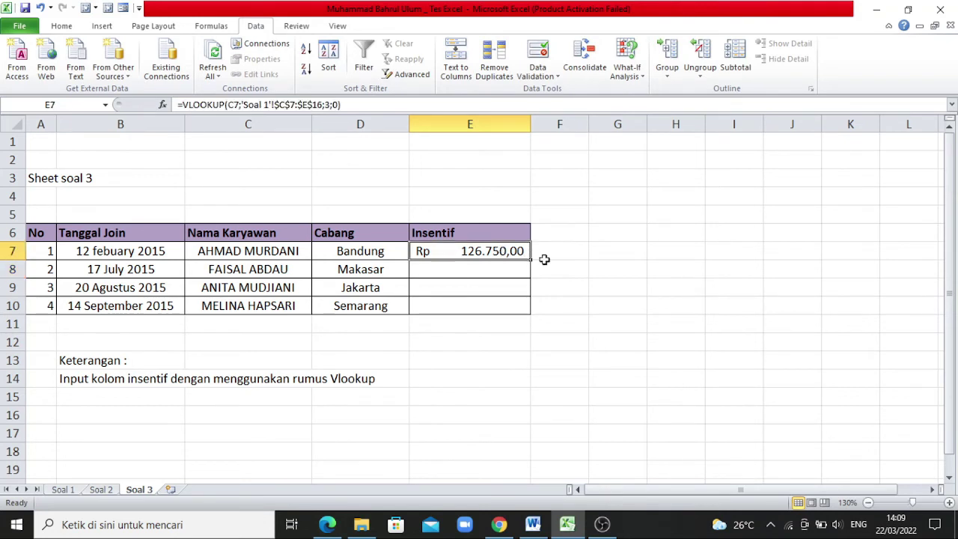
drag(531, 260, 530, 314)
click(594, 311)
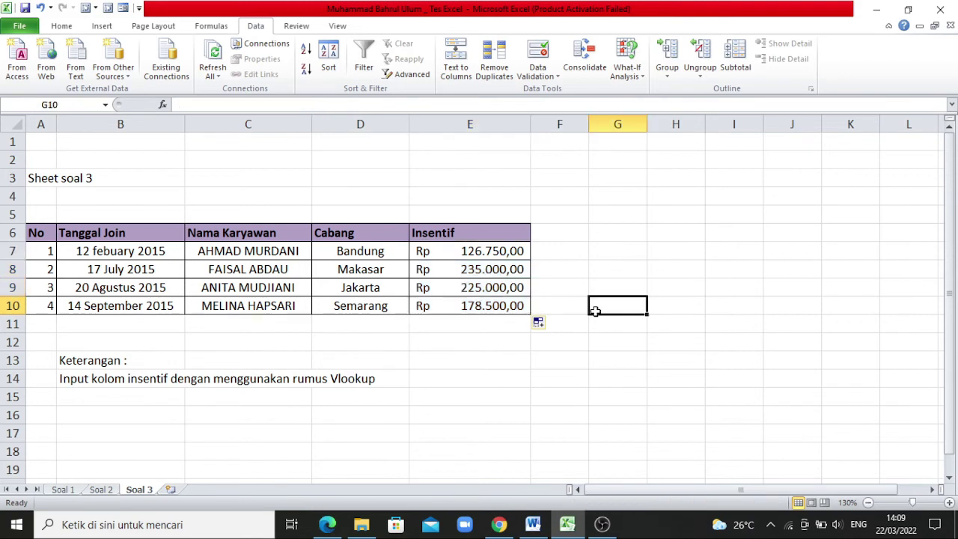